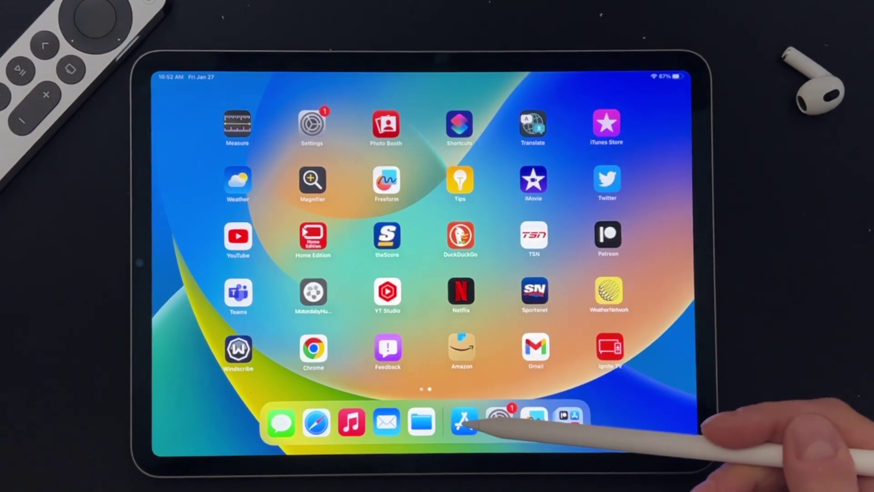
Leave the Freeform App Store page and launch Freeform from the home screen
left_click(464, 421)
scroll(273, 342, "up", 5)
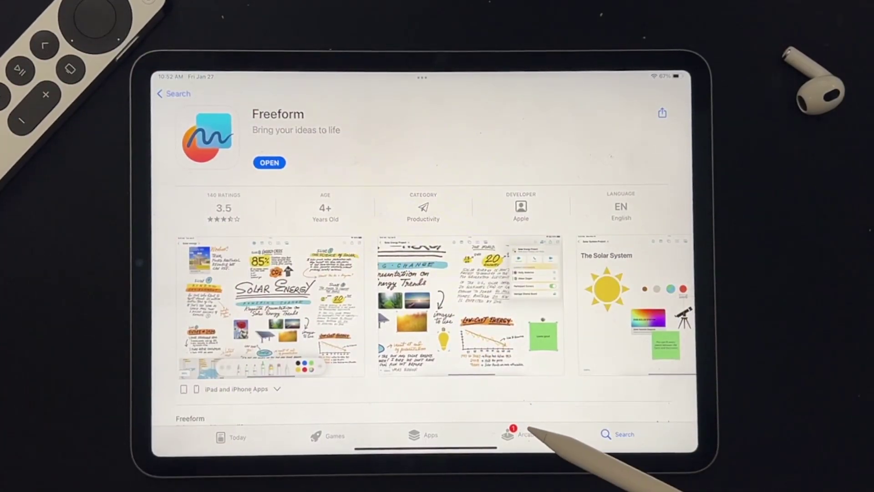
left_click_drag(423, 447, 424, 307)
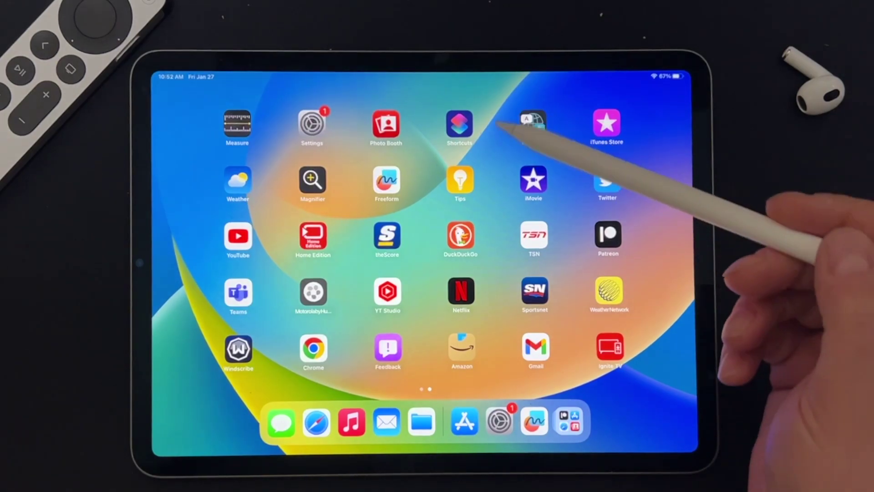
left_click(387, 180)
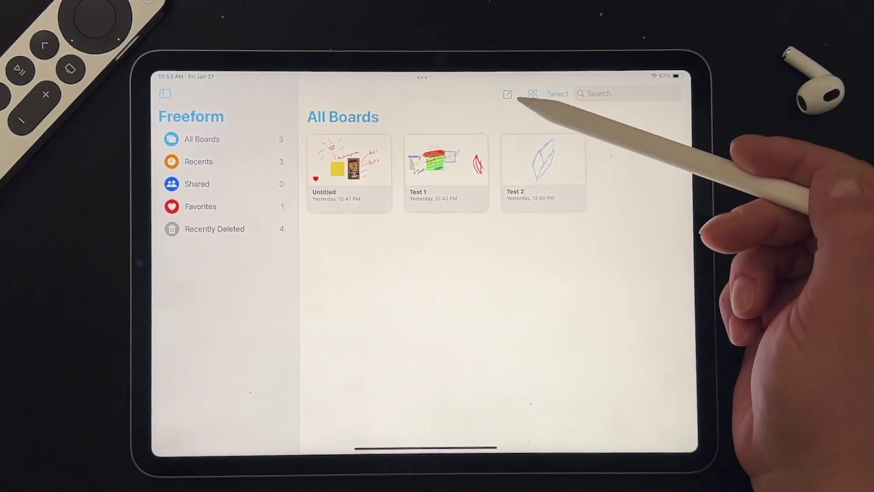
Check the board view and sort options, then create a new blank board
left_click(533, 94)
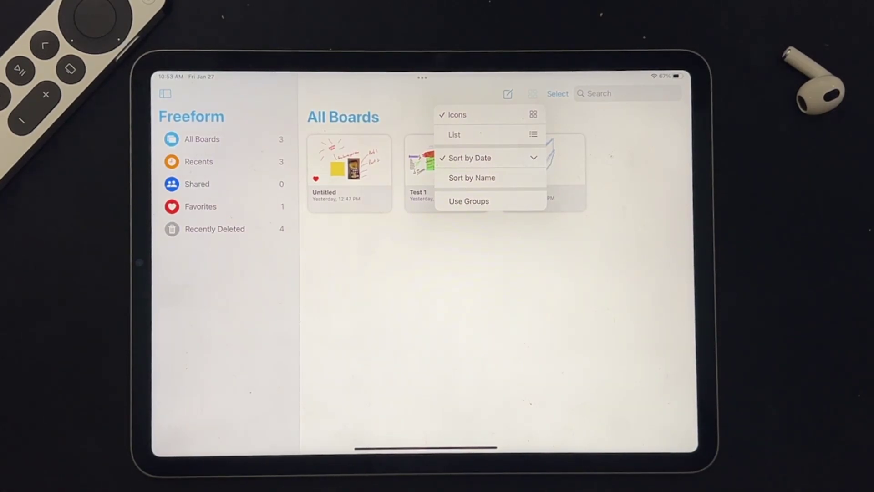
left_click(606, 120)
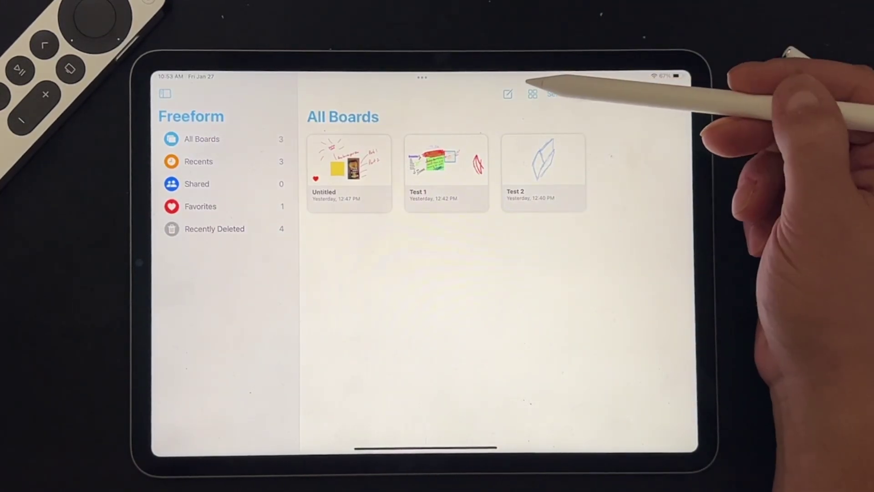
left_click(507, 95)
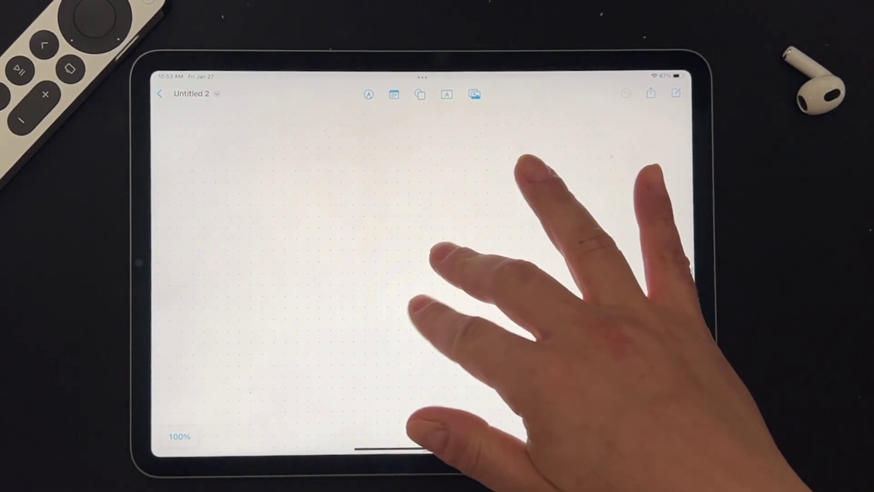
scroll(519, 287, "up", 5)
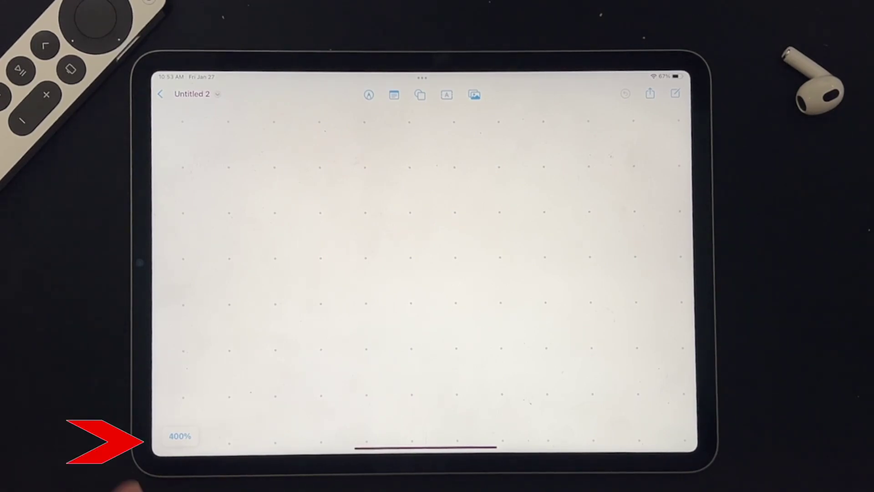
Hide the board's dot grid, then show it again
left_click(180, 435)
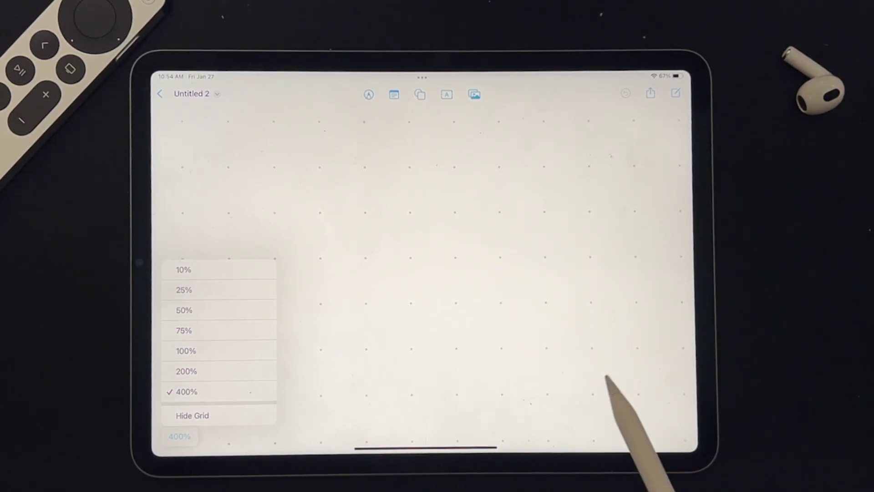
left_click(192, 416)
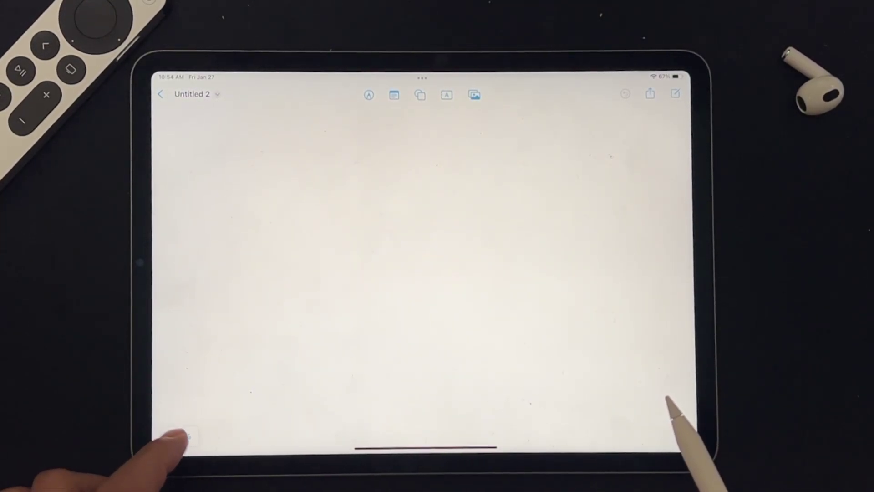
left_click(181, 436)
left_click(194, 415)
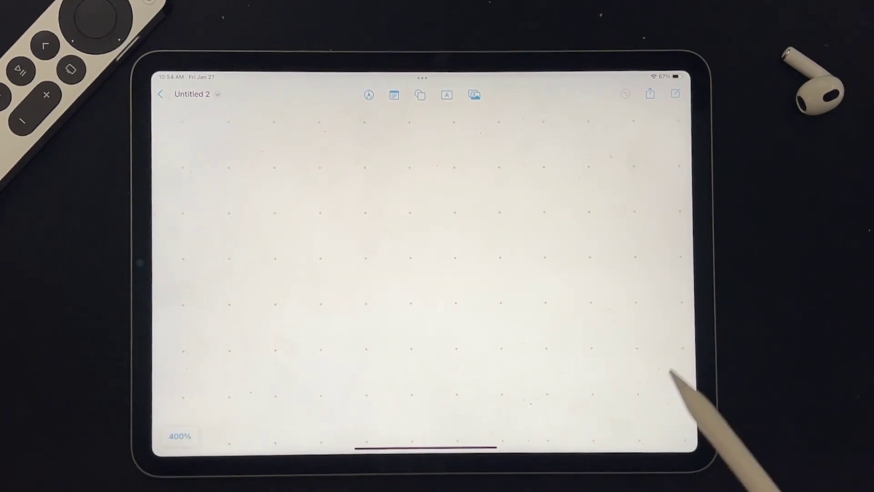
Reset the zoom to 100% and start renaming the Untitled 2 board
left_click(181, 436)
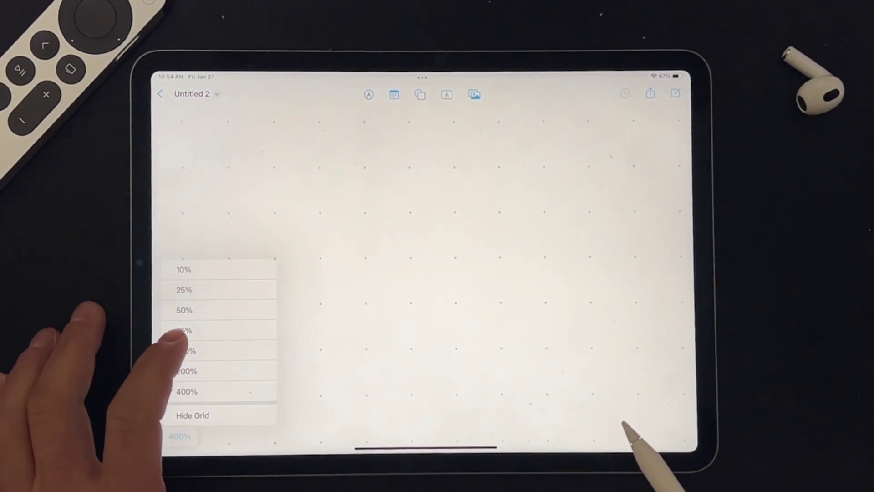
left_click(186, 350)
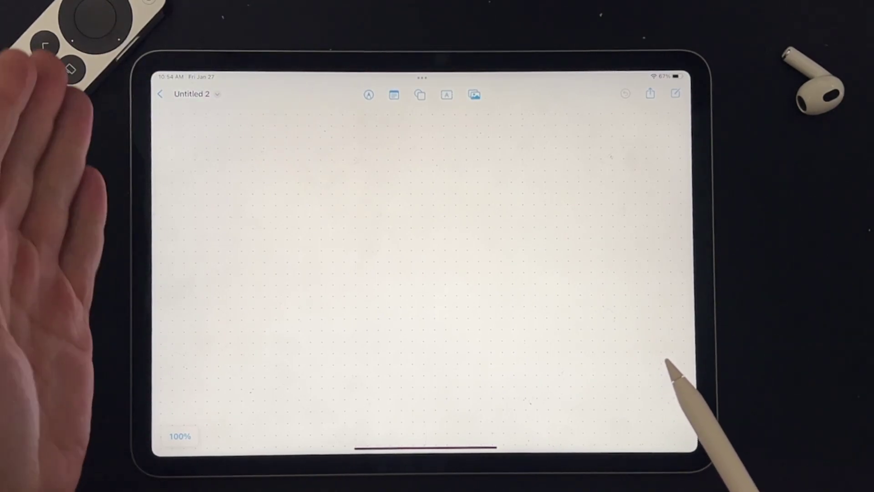
left_click(192, 93)
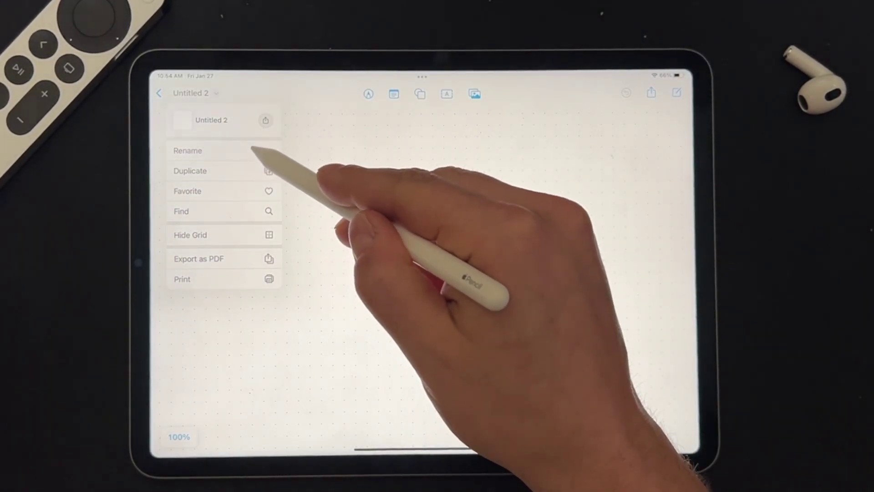
left_click(249, 151)
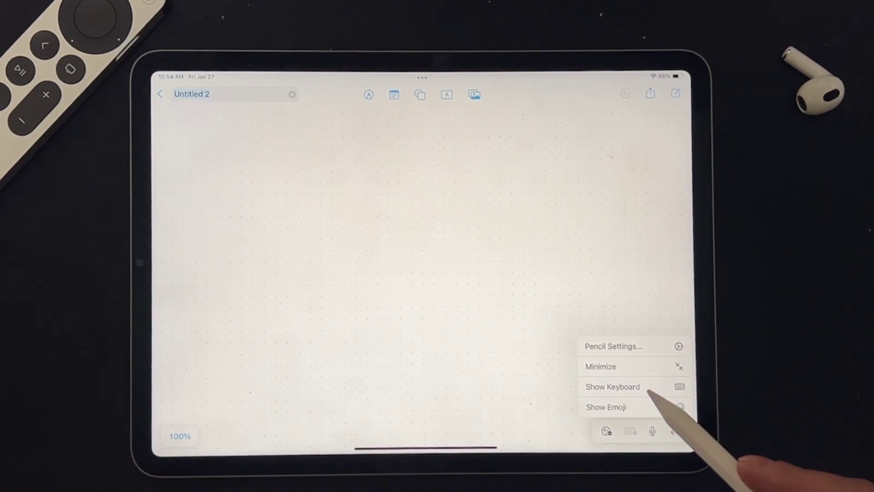
Name the board 'Test board 2' and switch to the drawing tools palette
left_click(613, 387)
type("Test")
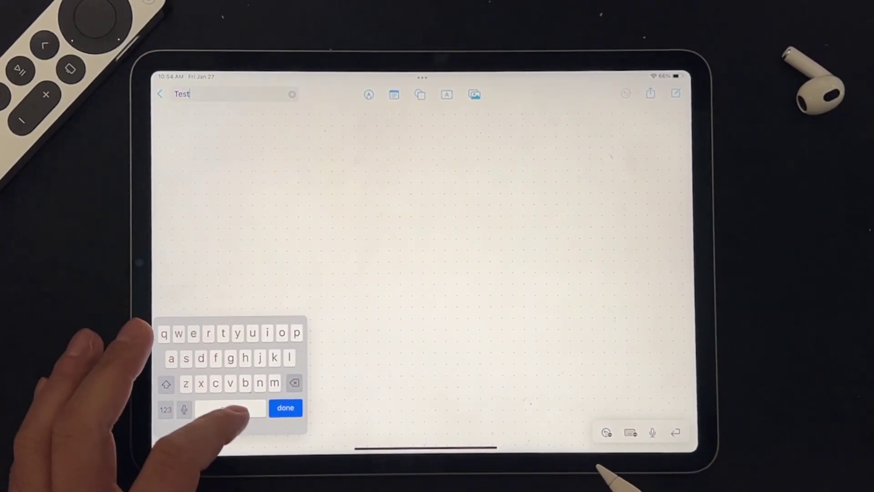
type(" board")
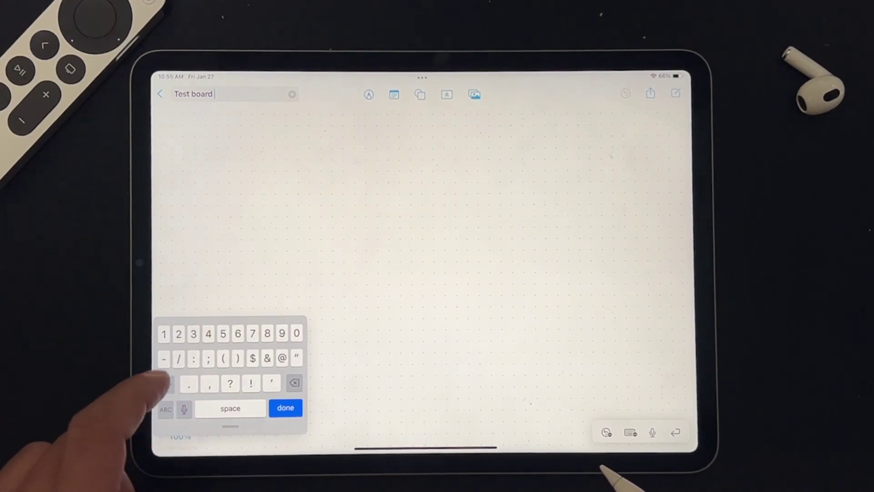
type(" 2")
left_click(286, 408)
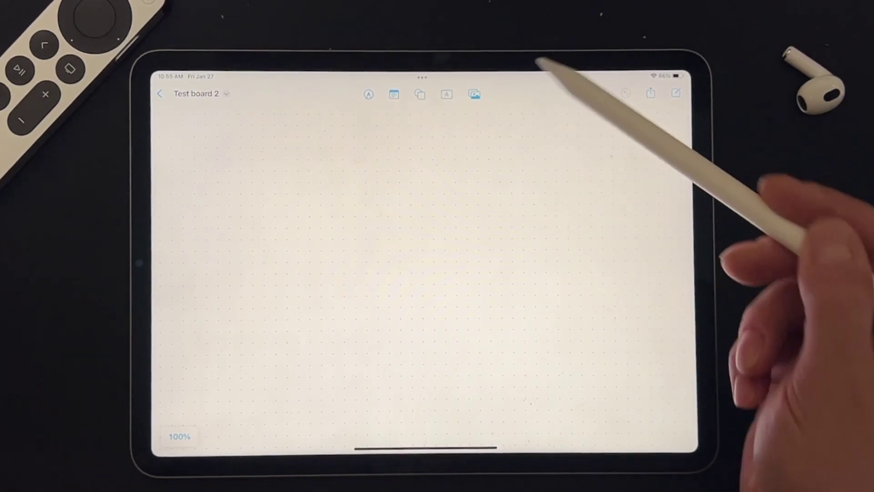
left_click(368, 94)
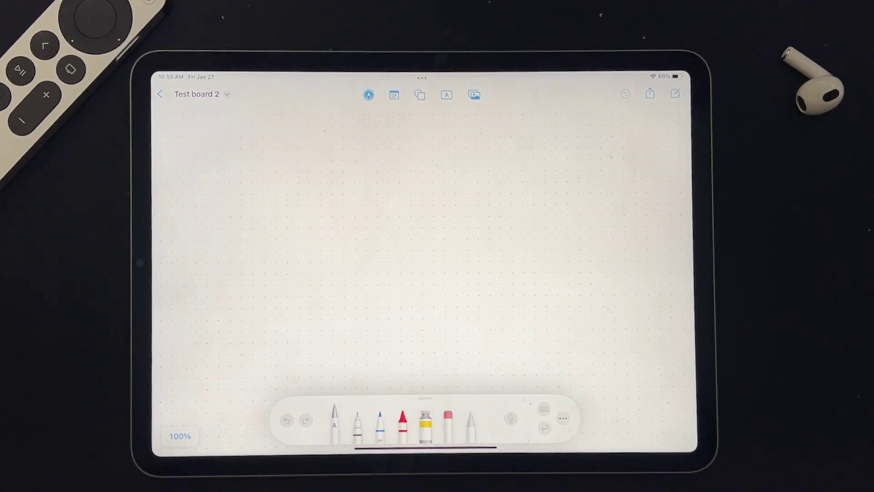
Choose the blue pen with a thicker stroke and full opacity
left_click(380, 420)
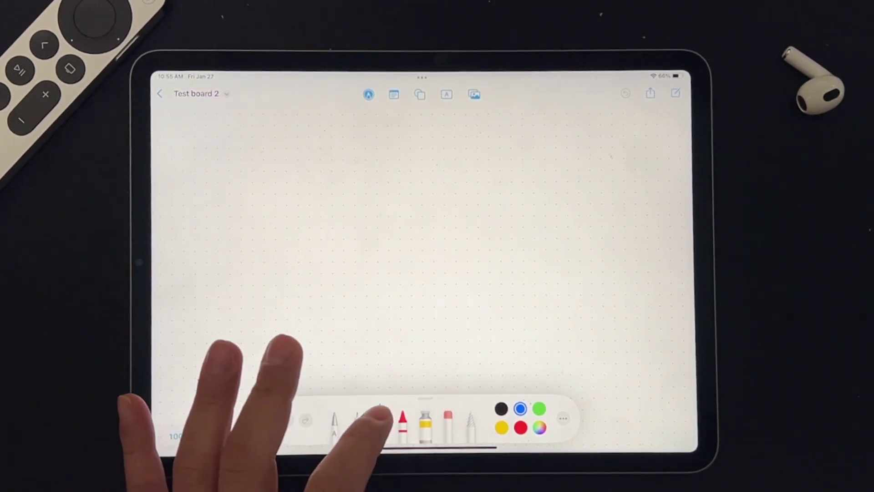
left_click(380, 420)
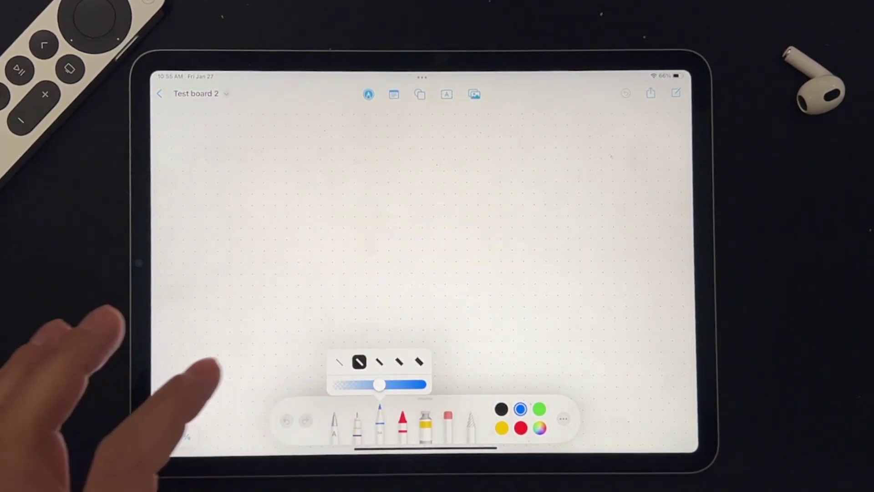
left_click(399, 362)
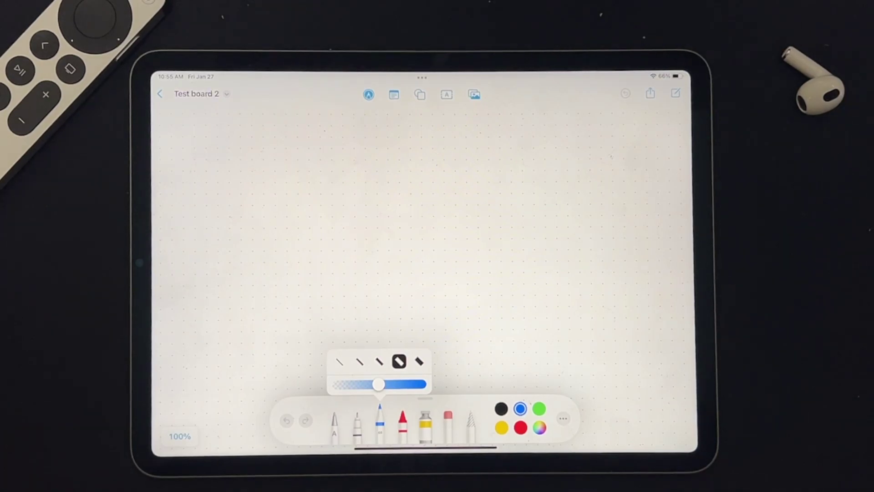
left_click_drag(378, 385, 411, 384)
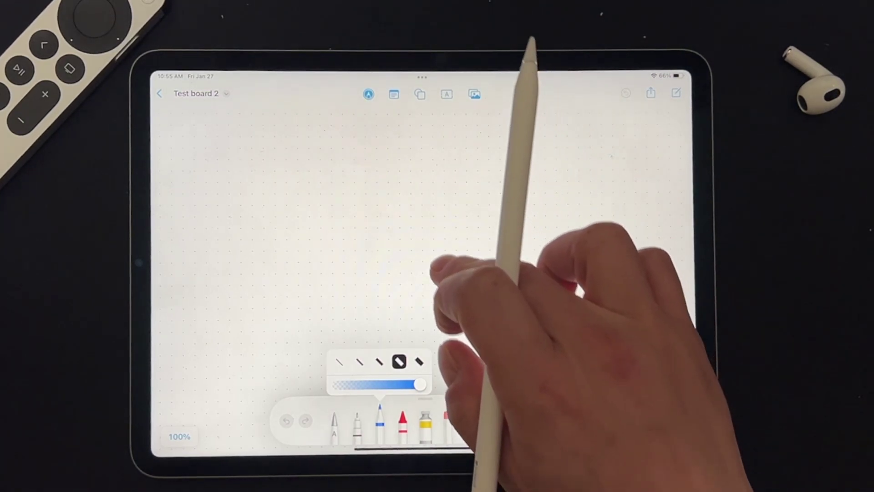
left_click(452, 273)
Draw blue loops, a scribble and a small mark, and hand-write 'Subscribe'
mouse_move(412, 213)
left_mouse_down()
mouse_move(468, 244)
mouse_move(526, 217)
left_mouse_up()
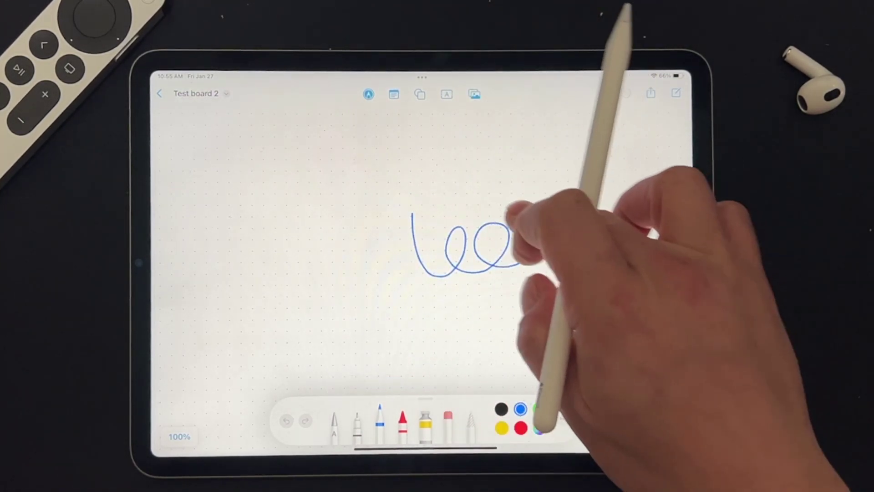
mouse_move(464, 314)
left_mouse_down()
mouse_move(453, 336)
mouse_move(488, 312)
mouse_move(515, 315)
left_mouse_up()
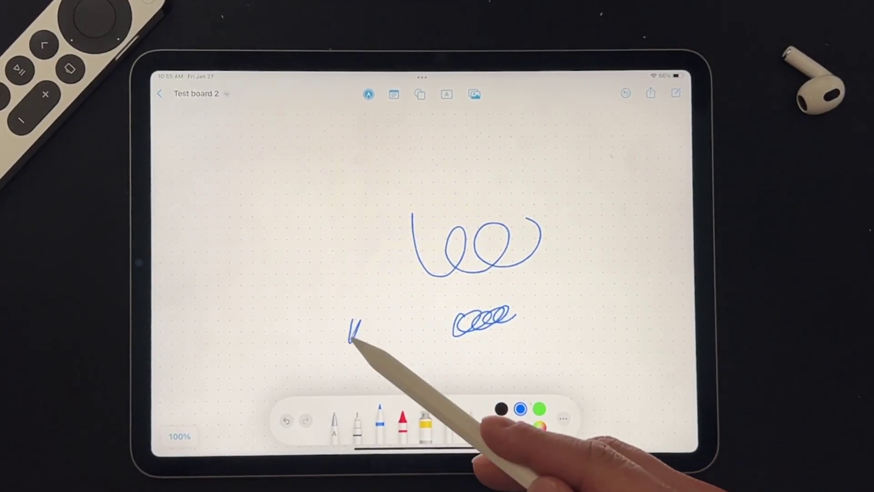
left_click_drag(349, 341, 368, 323)
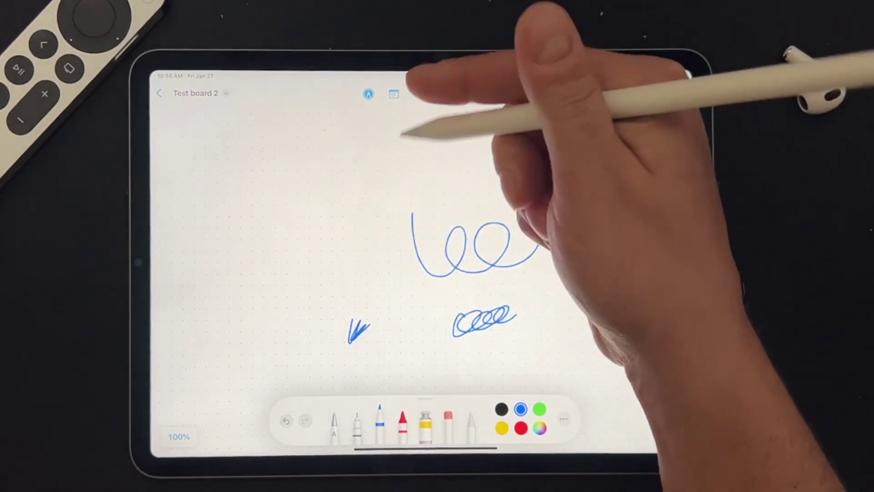
mouse_move(341, 205)
left_mouse_down()
mouse_move(361, 222)
mouse_move(393, 212)
mouse_move(451, 163)
mouse_move(365, 259)
left_mouse_up()
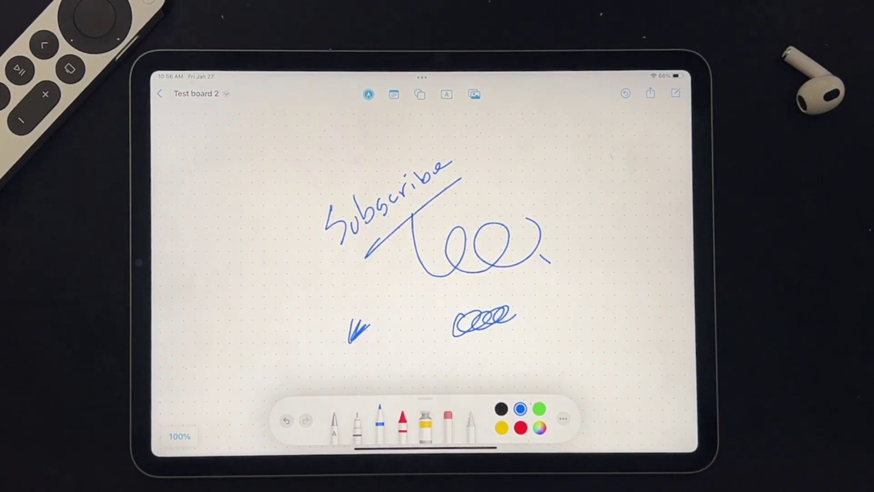
left_click(563, 417)
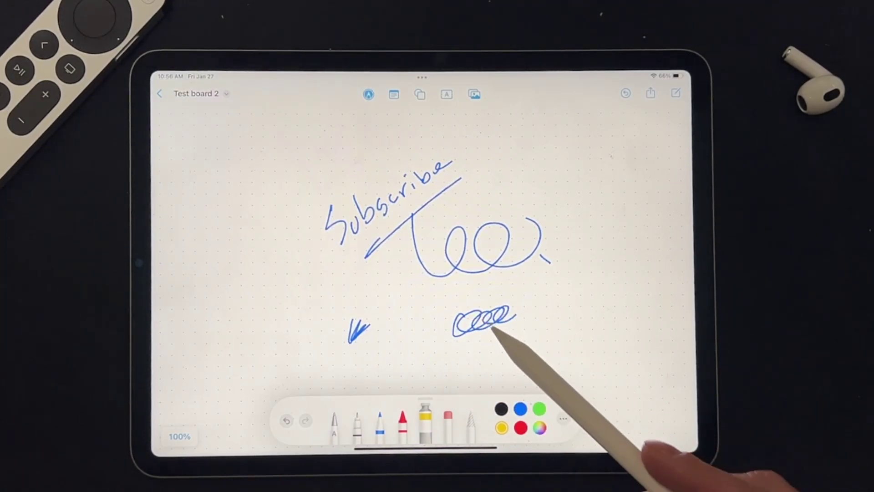
Erase the scribble, slash, loops and stray marks, keeping 'Subscribe', then add a sticky note
left_click_drag(445, 309, 452, 348)
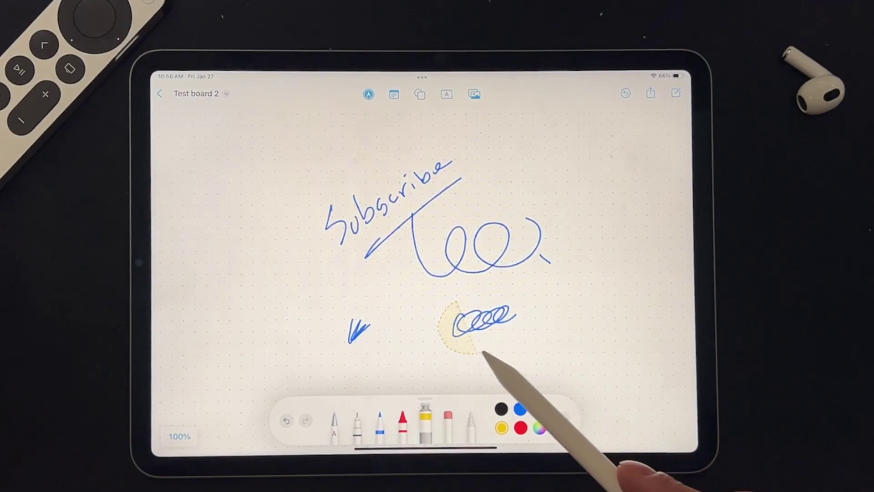
left_click(468, 310)
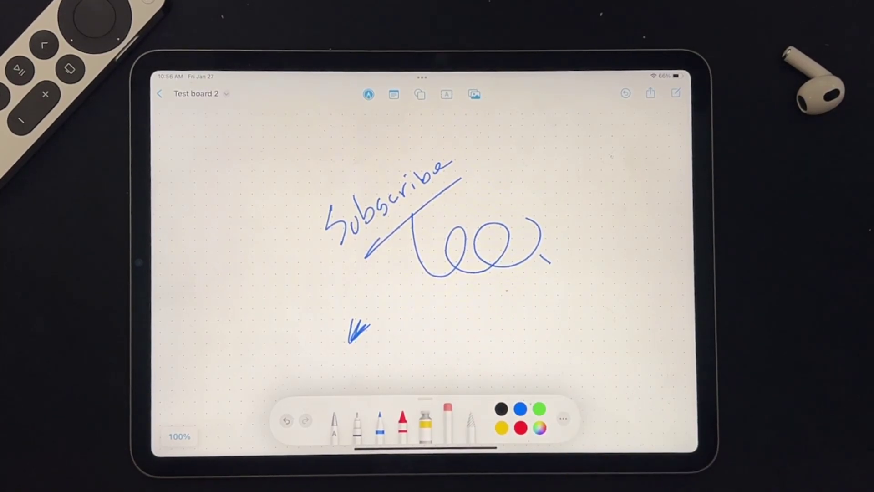
left_click(357, 331)
left_click(409, 218)
left_click_drag(437, 253, 519, 242)
left_click(505, 253)
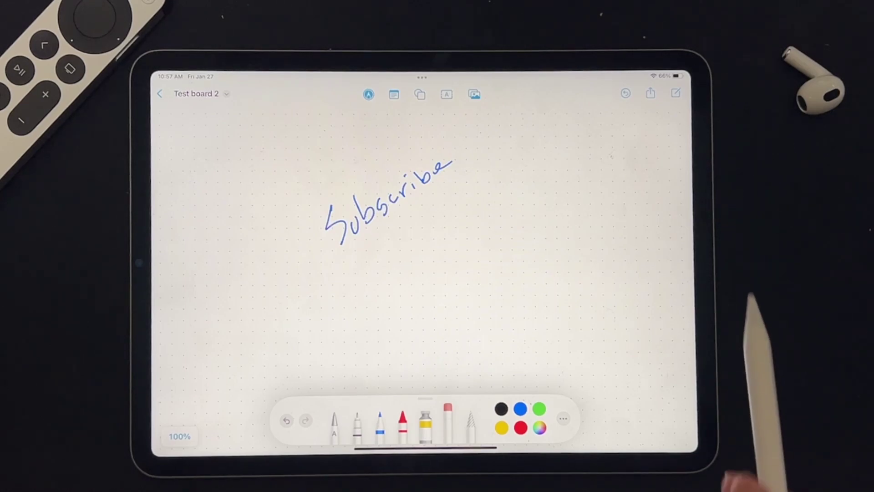
left_click(394, 94)
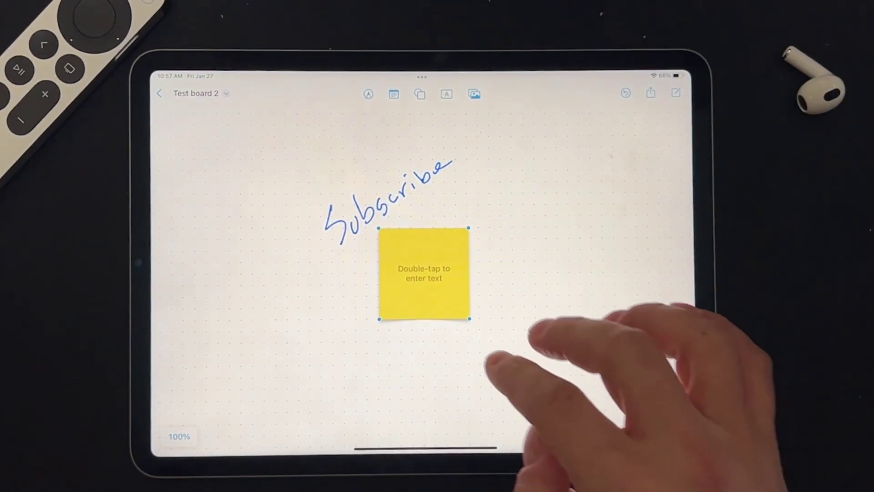
Move the sticky note to the upper right, enlarge it and tilt it
mouse_move(418, 267)
left_mouse_down()
mouse_move(550, 235)
mouse_move(525, 215)
left_mouse_up()
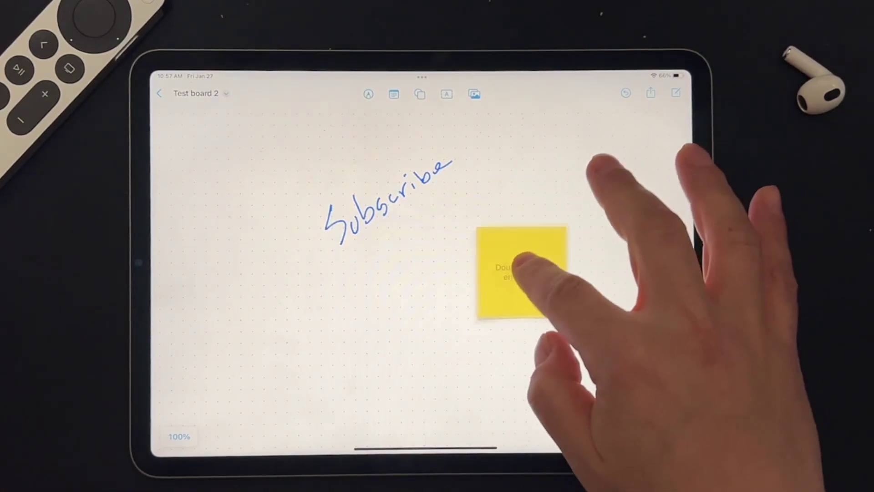
left_click_drag(575, 266, 607, 301)
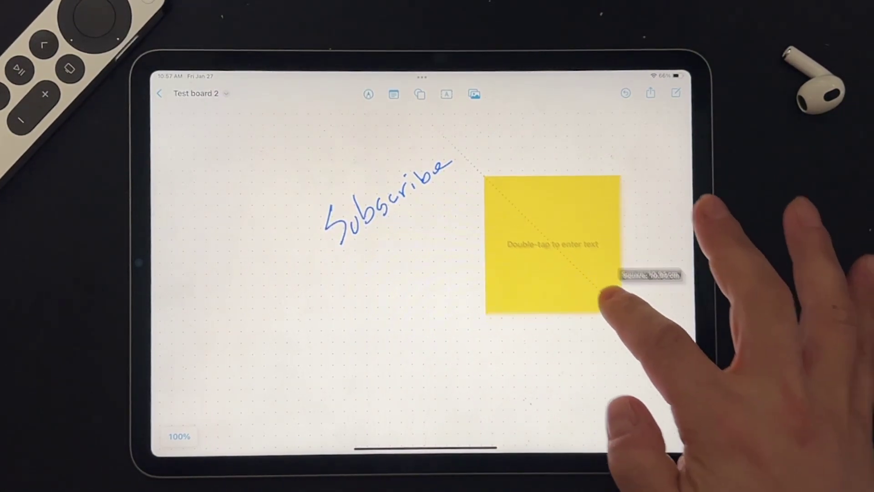
left_click_drag(484, 300, 481, 306)
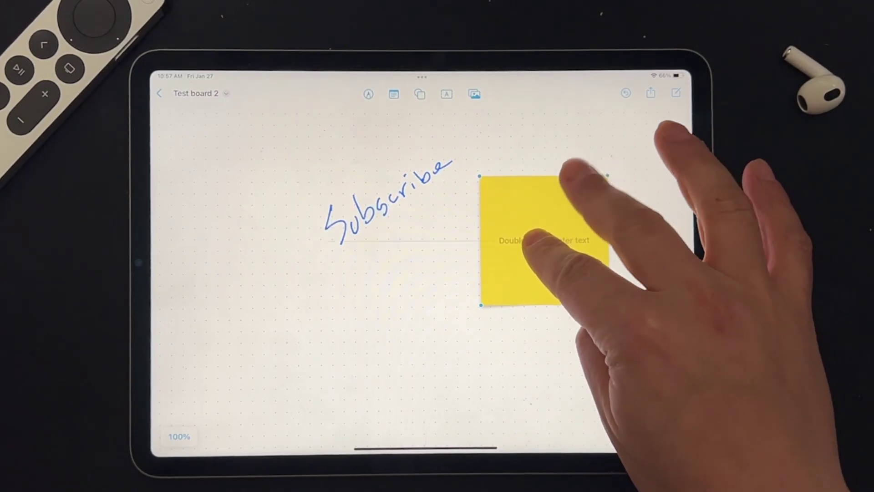
left_click_drag(546, 240, 533, 252)
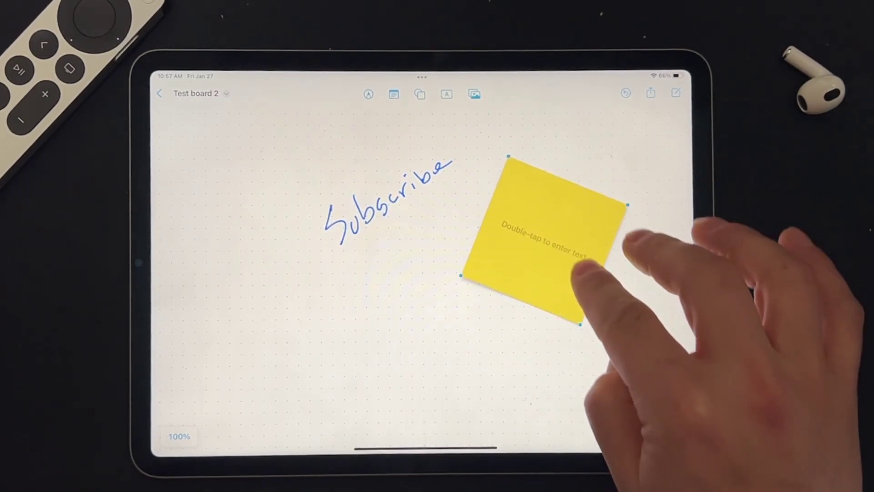
left_click_drag(546, 239, 569, 195)
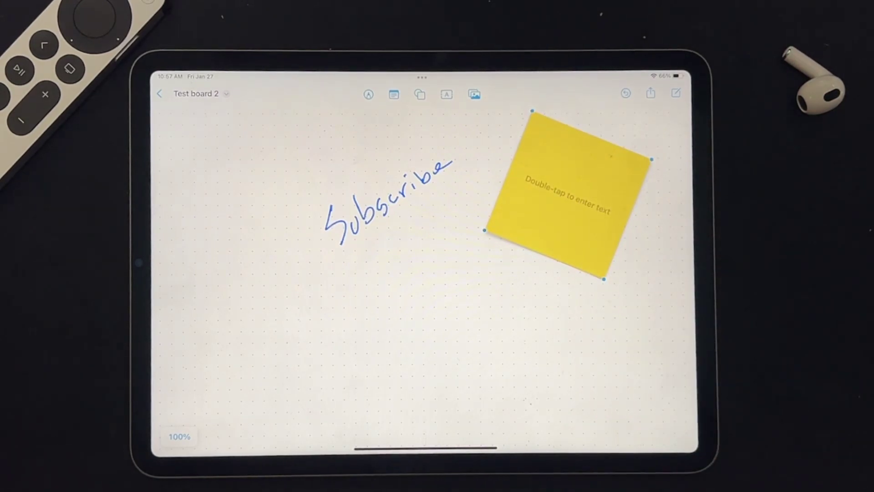
Write 'Video Ideas' and several more lines on the sticky note
double_click(577, 184)
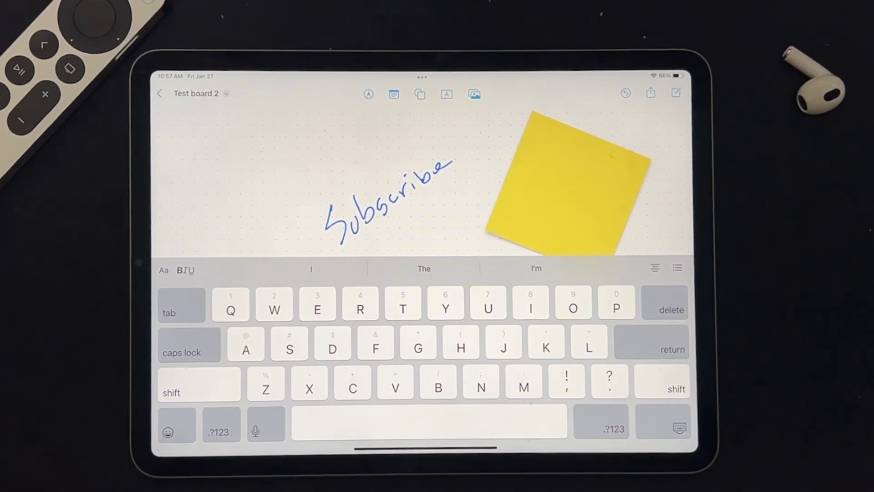
type("V")
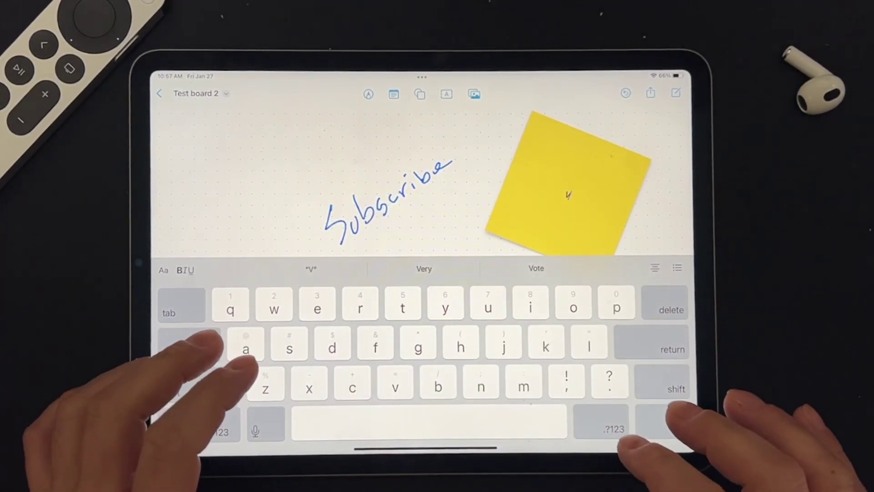
type("ideo ")
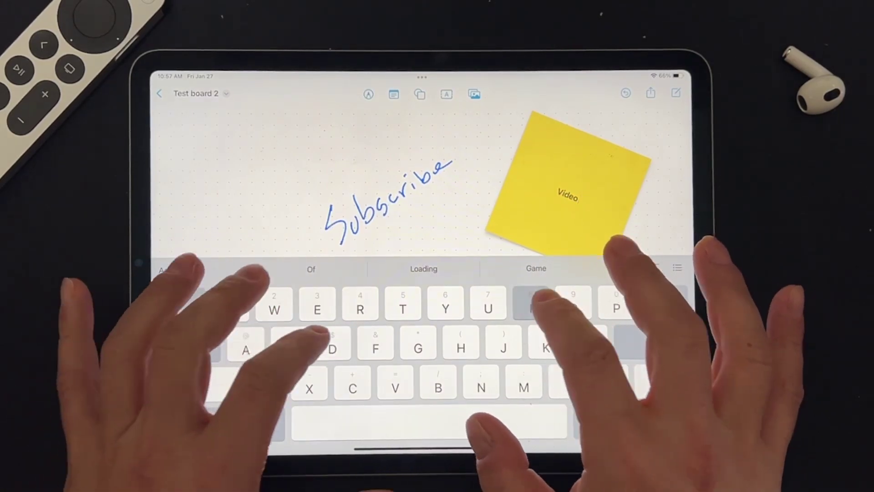
type("Ideas")
key("Return")
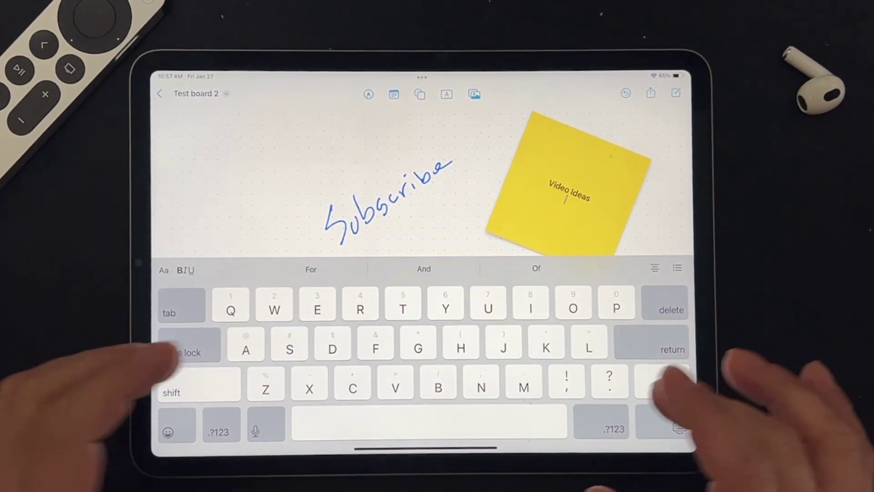
type("Hcgadjabcdj")
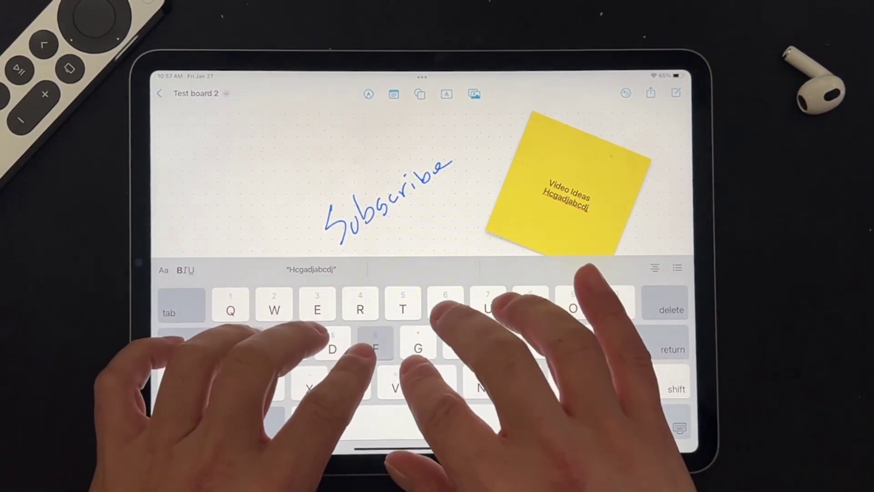
type("Afgjhbacjsh")
key("Return")
type("Cgahvcasjh")
key("Return")
type("Casguhcasguh")
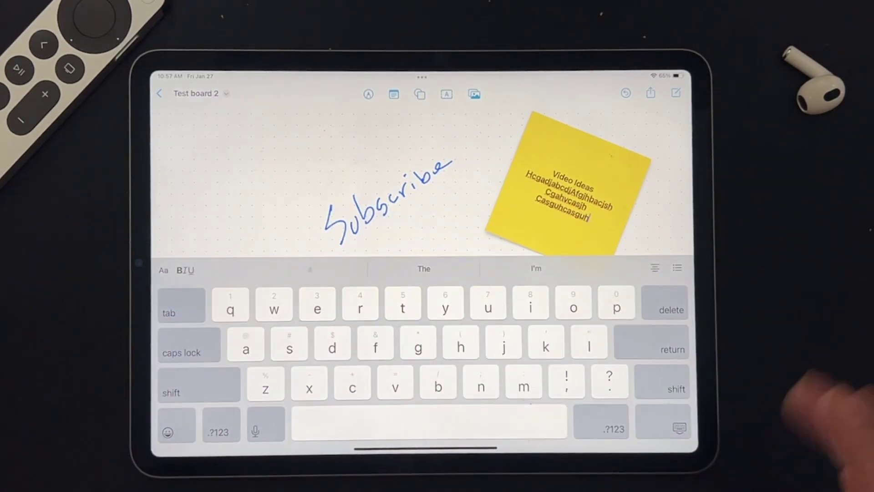
left_click(680, 427)
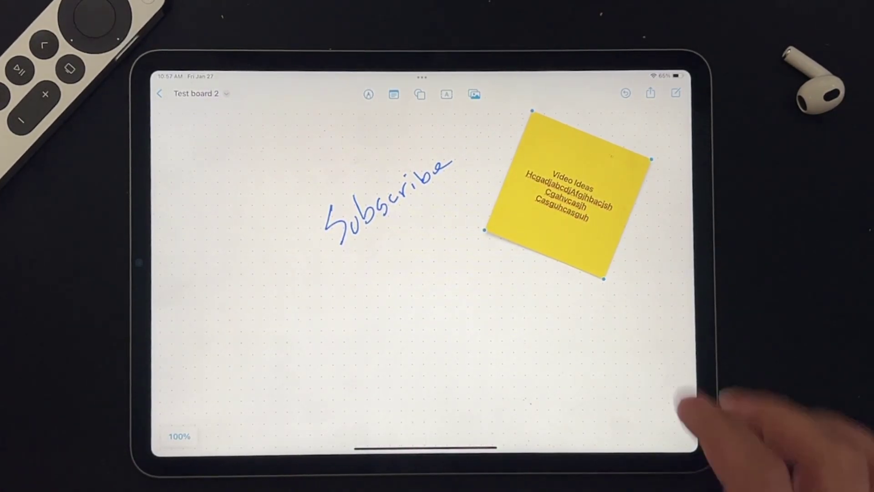
Change the sticky note's colour to cyan
left_click(632, 191)
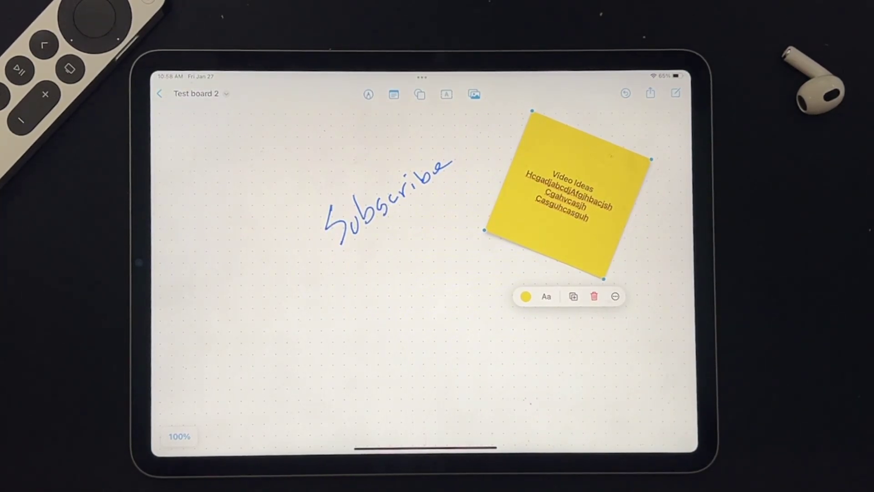
left_click(525, 296)
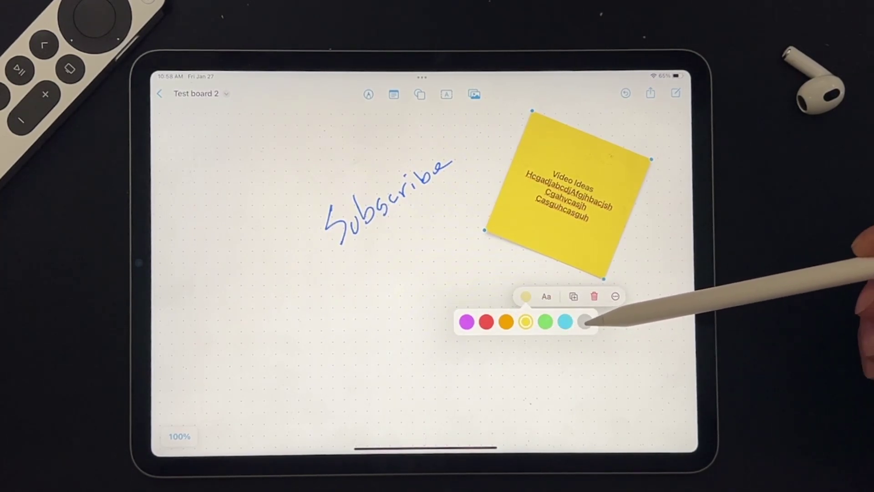
left_click(565, 323)
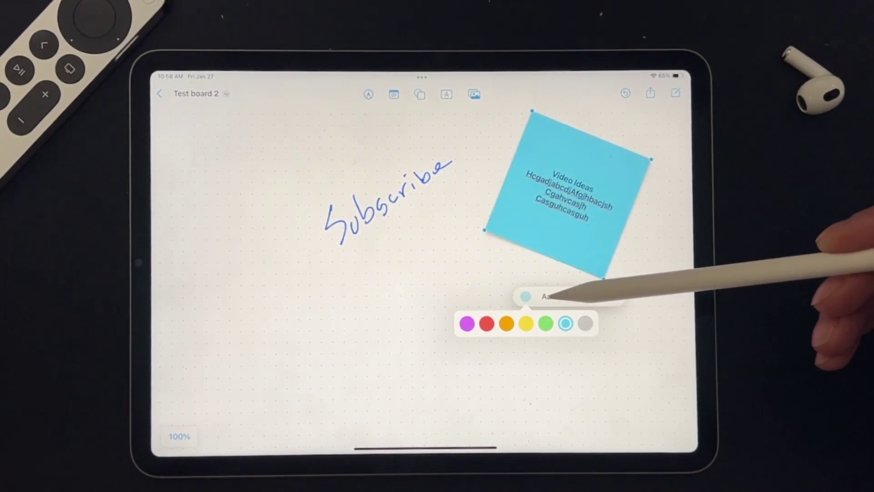
Format the note's lines as a bulleted list and deselect the note
left_click(546, 297)
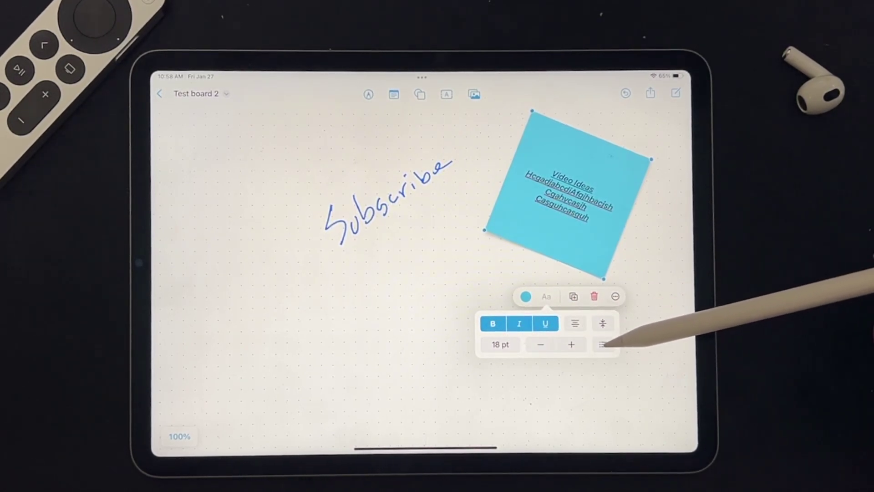
left_click(602, 344)
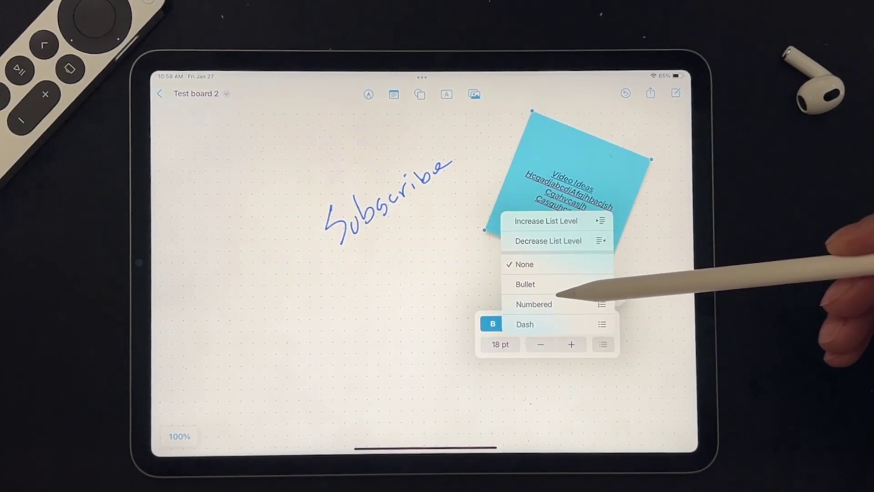
left_click(564, 283)
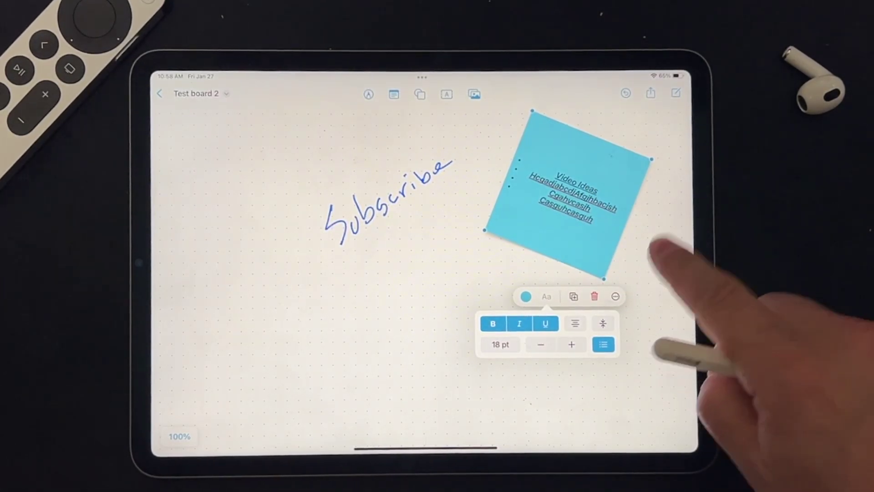
left_click(656, 351)
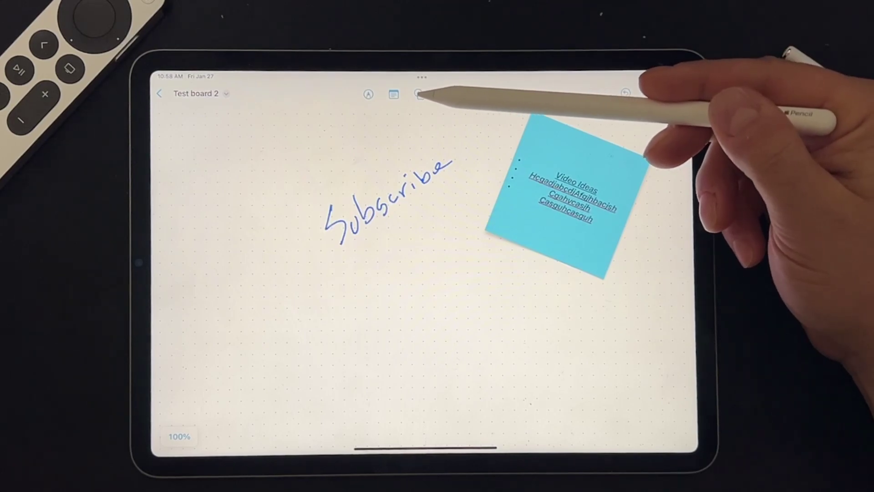
Browse the Objects, Ornaments and Geometry shape categories, then insert a Basic circle
left_click(419, 93)
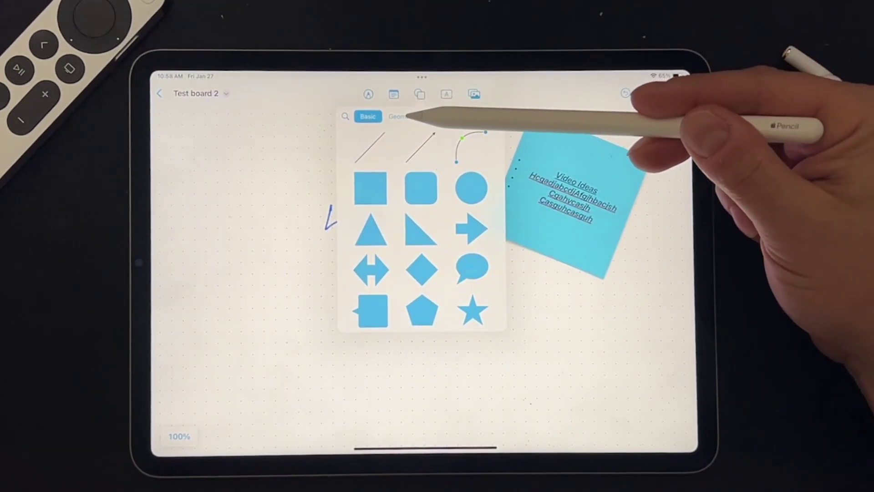
left_click(442, 117)
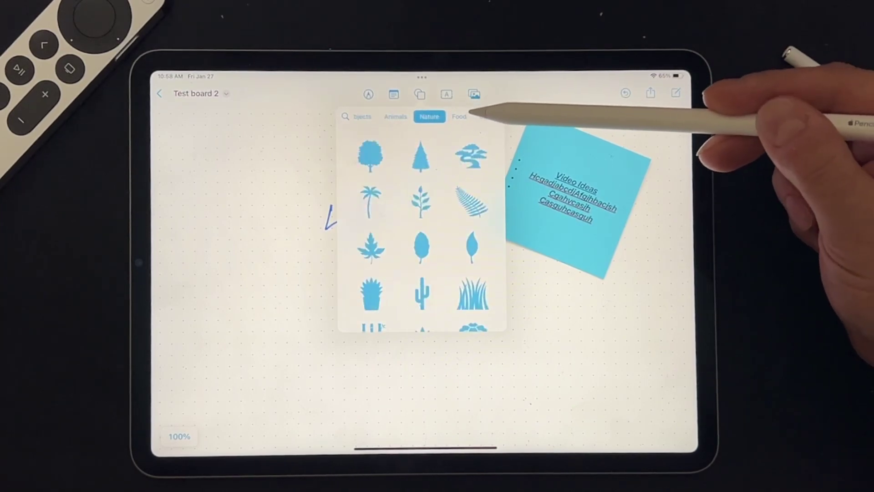
left_click(473, 116)
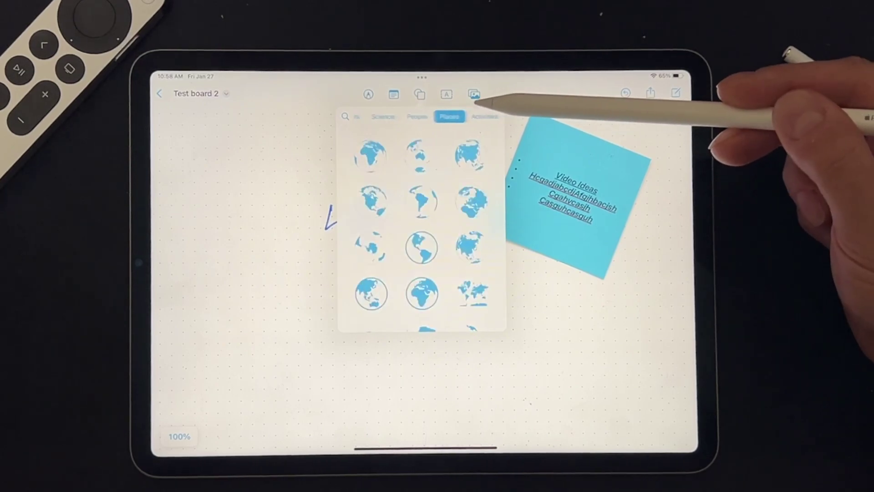
left_click(484, 116)
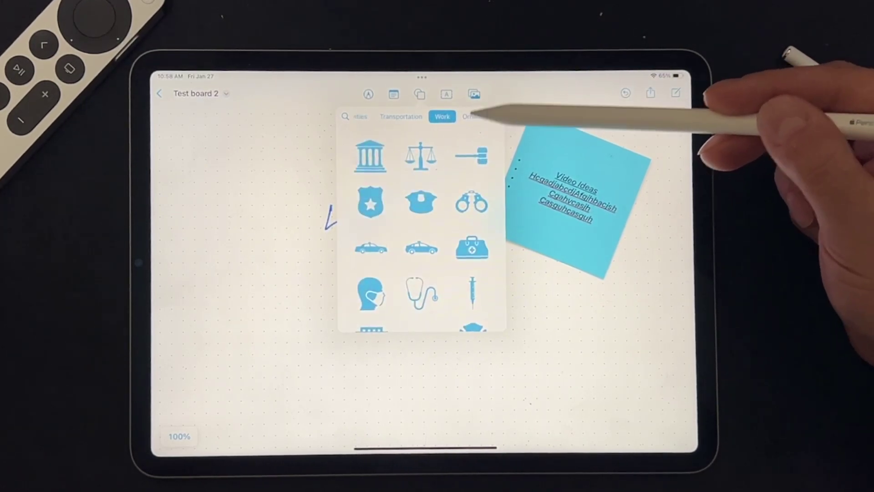
left_click(475, 116)
left_click_drag(382, 116, 492, 116)
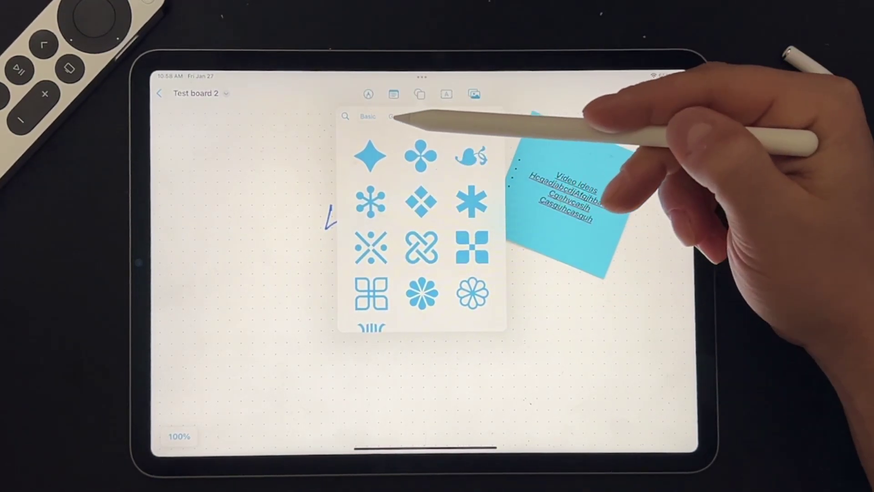
left_click(396, 117)
left_click(361, 116)
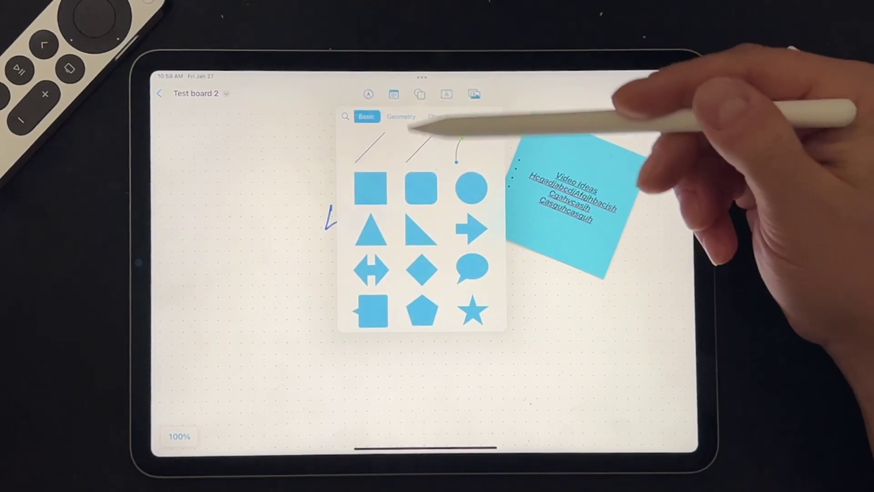
left_click(471, 186)
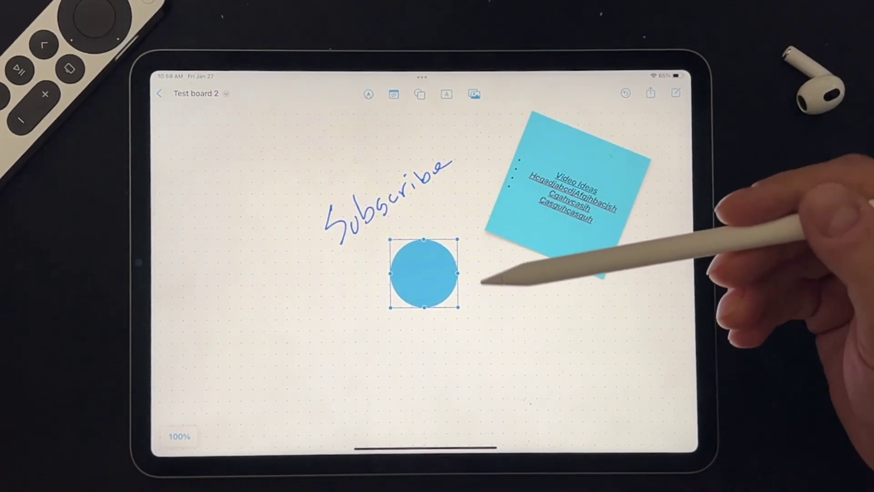
Enlarge the circle, drag it to the left side, and fill it yellow
left_click_drag(457, 307, 494, 343)
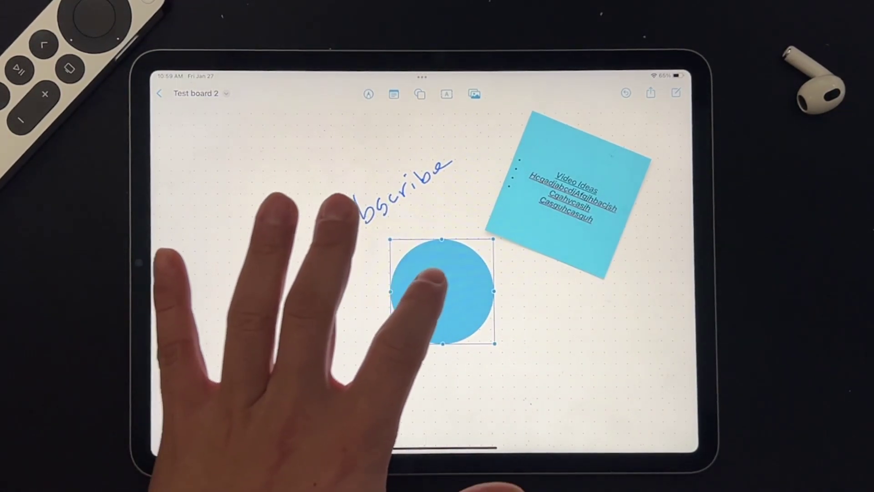
left_click_drag(441, 292, 267, 305)
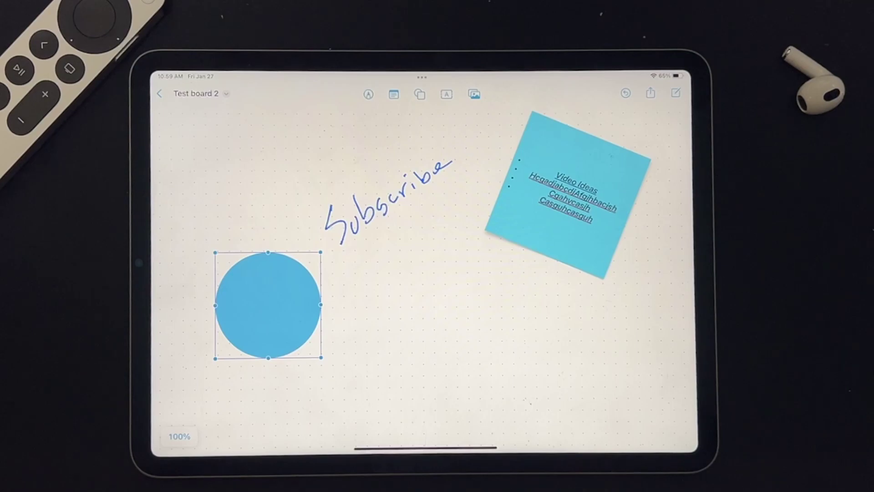
left_click(254, 303)
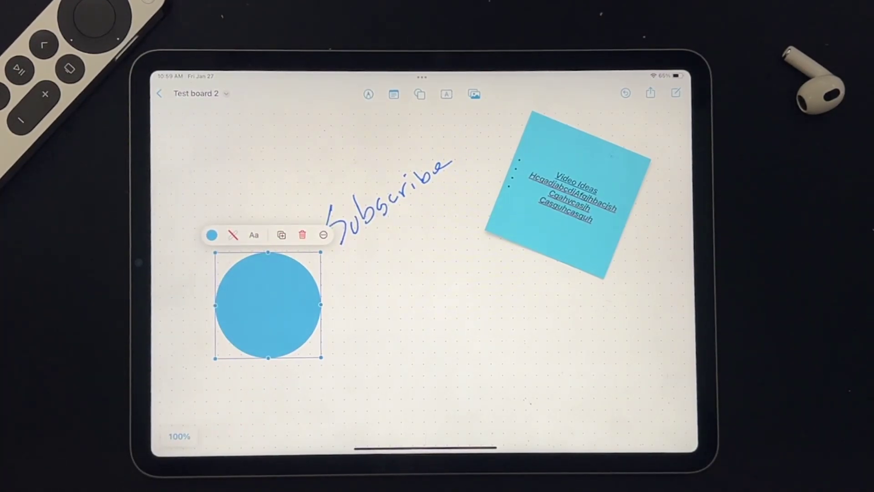
left_click(212, 234)
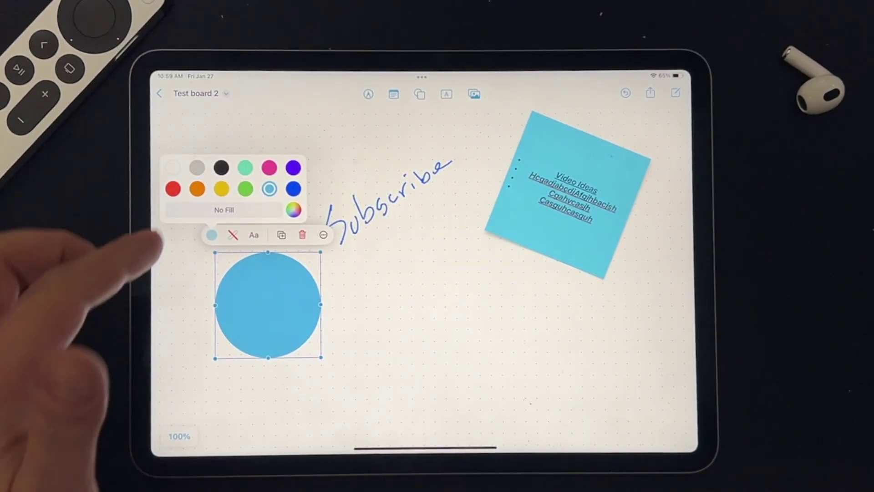
left_click(221, 188)
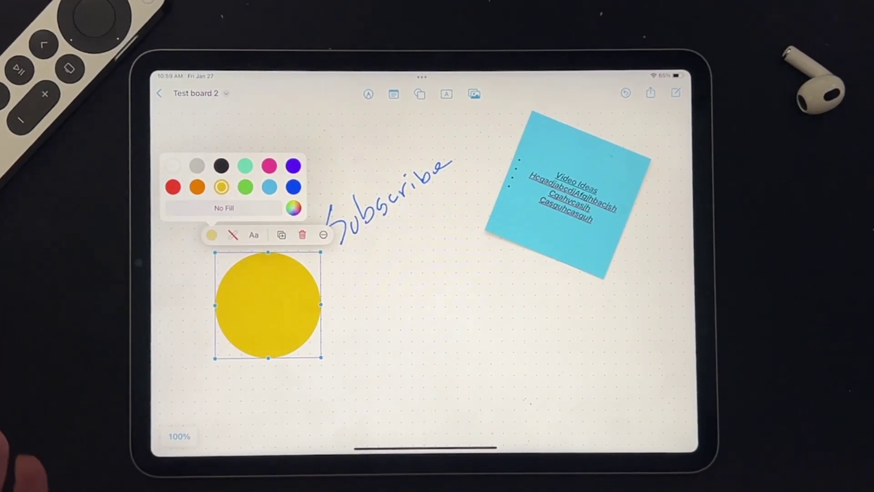
left_click(254, 234)
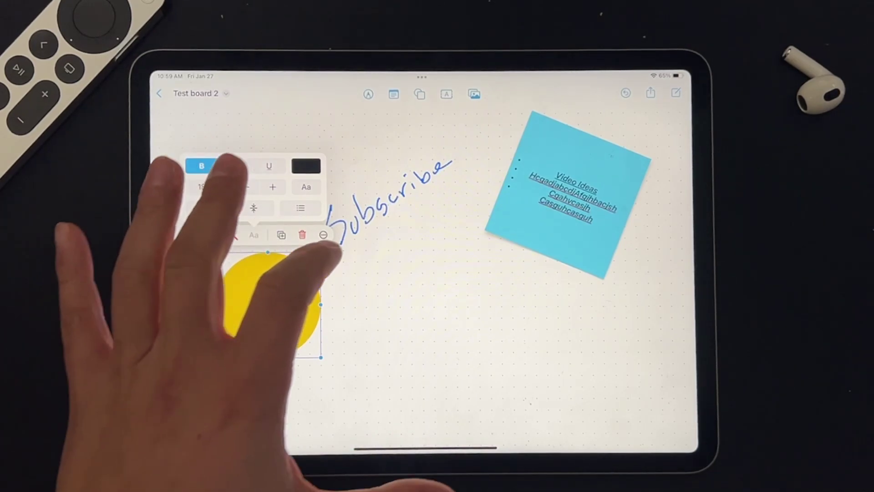
Dismiss the circle's menus, move it under 'Subscribe', and enlarge it from both corners
left_click(254, 234)
left_click(323, 234)
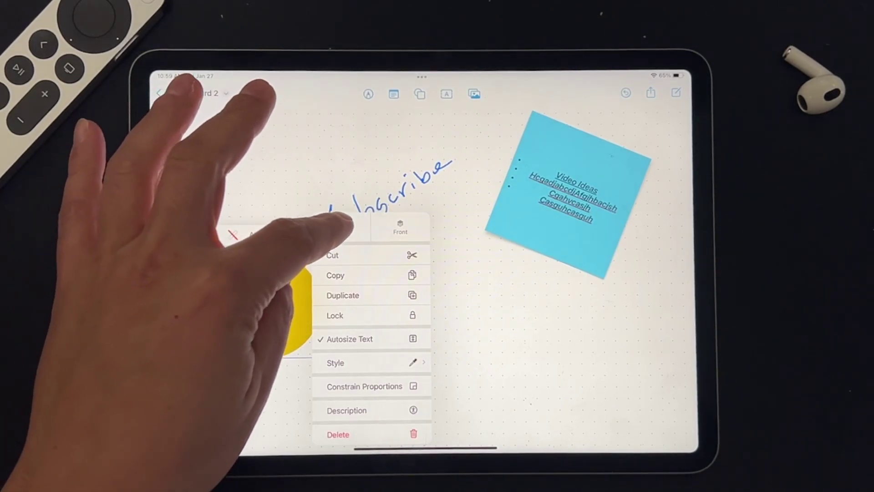
left_click(340, 228)
left_click_drag(244, 322, 358, 226)
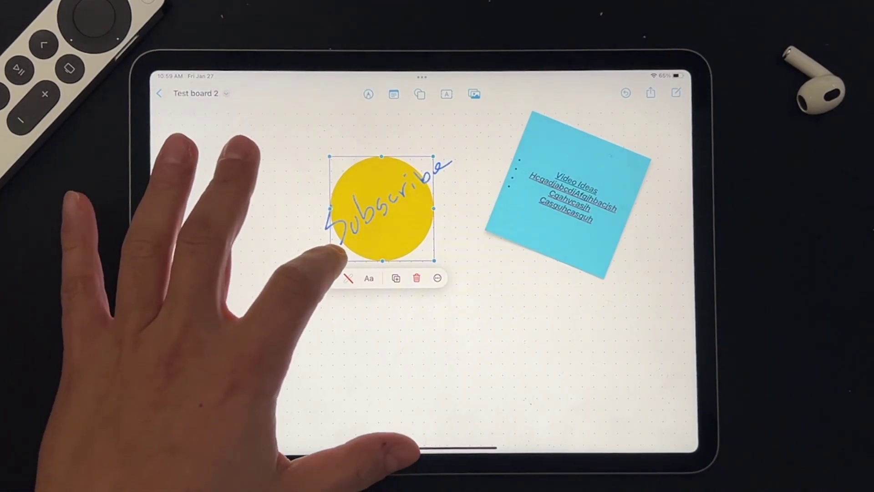
left_click_drag(329, 260, 295, 279)
left_click_drag(434, 156, 474, 119)
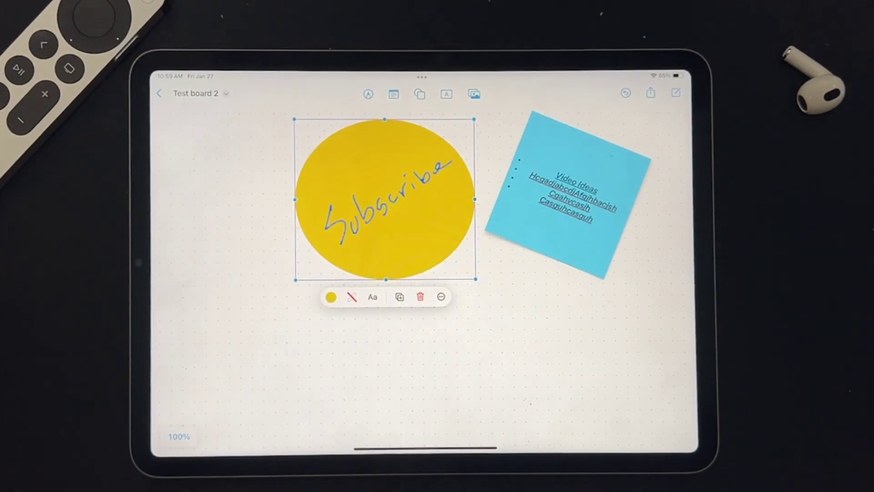
Reposition the yellow circle so it sits behind the 'Subscribe' writing
left_click_drag(444, 198, 409, 234)
left_click(402, 235)
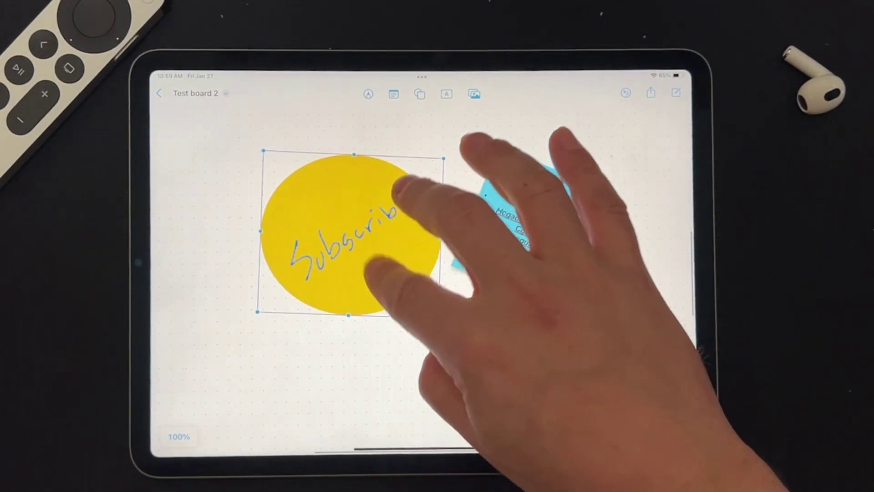
mouse_move(409, 225)
left_mouse_down()
mouse_move(444, 274)
mouse_move(427, 336)
mouse_move(393, 349)
left_mouse_up()
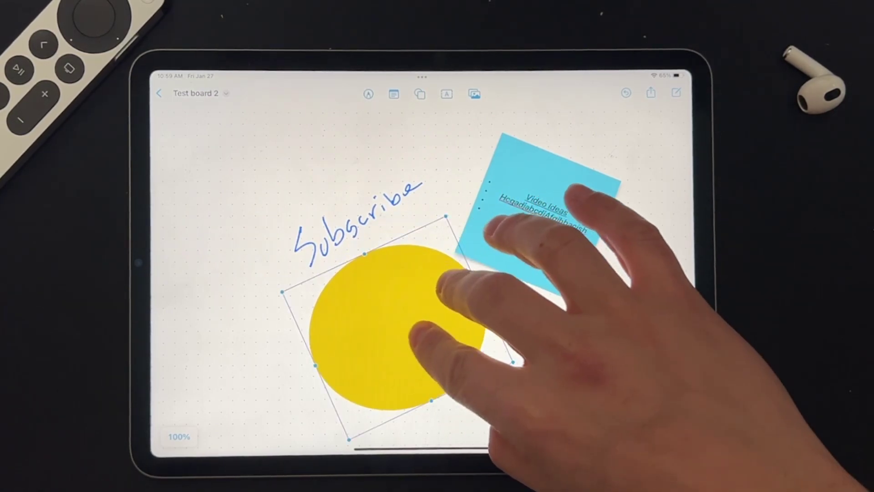
left_click_drag(409, 363, 386, 212)
left_click(509, 335)
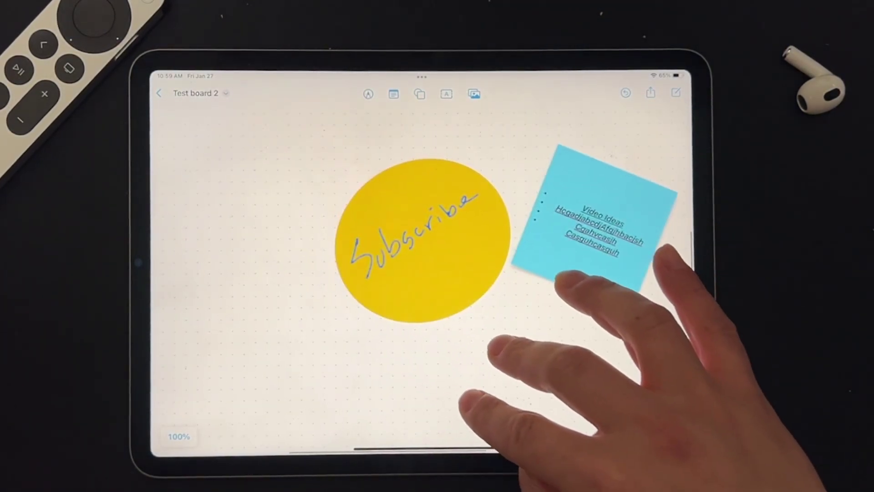
scroll(437, 273, "up", 3)
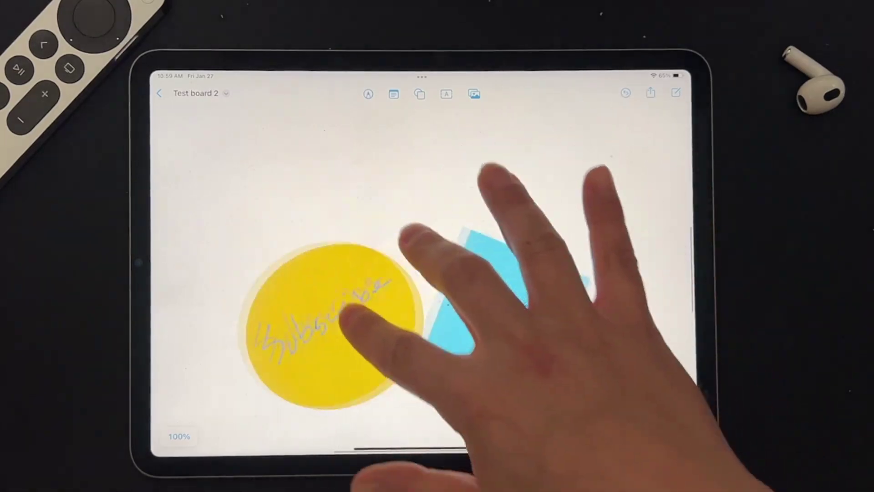
left_click_drag(410, 233, 400, 273)
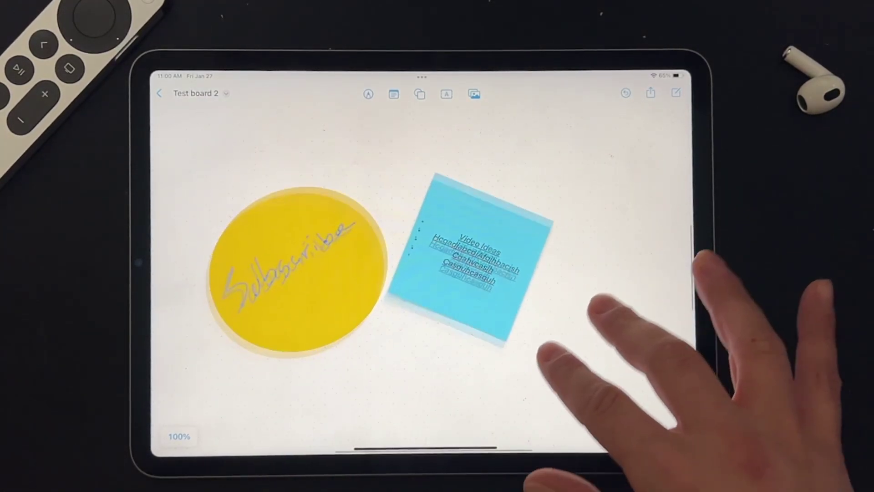
scroll(437, 273, "right", 3)
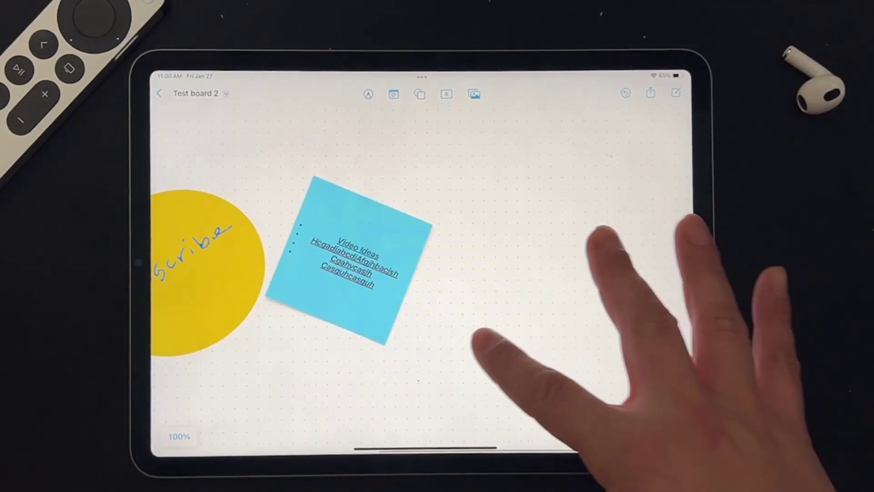
scroll(437, 273, "down", 5)
left_click_drag(615, 205, 465, 321)
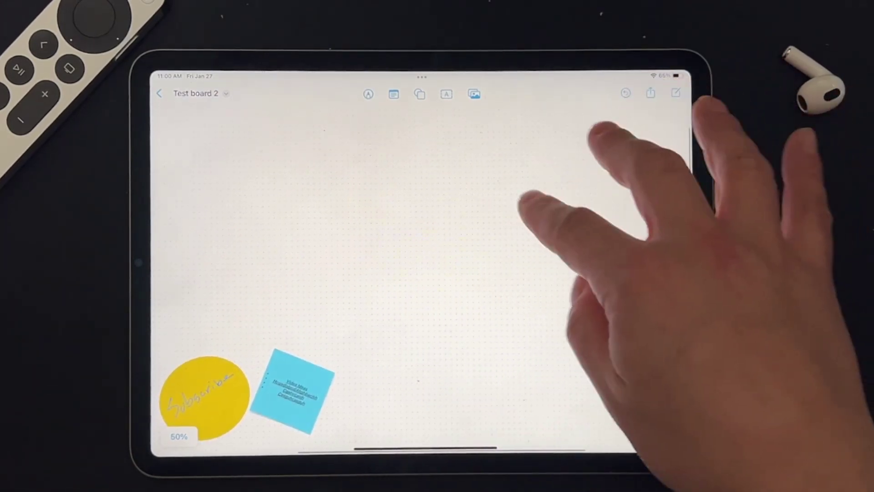
left_click_drag(488, 283, 615, 170)
left_click_drag(566, 312, 618, 240)
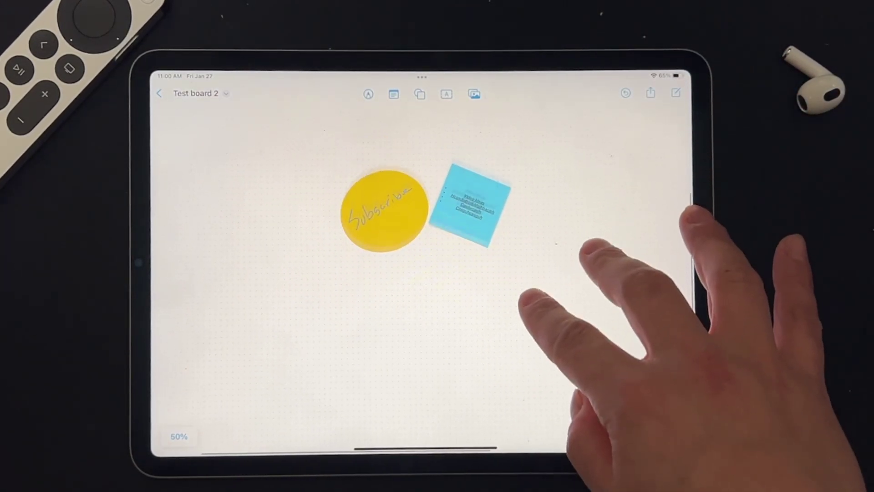
left_click_drag(478, 273, 479, 171)
scroll(423, 204, "up", 3)
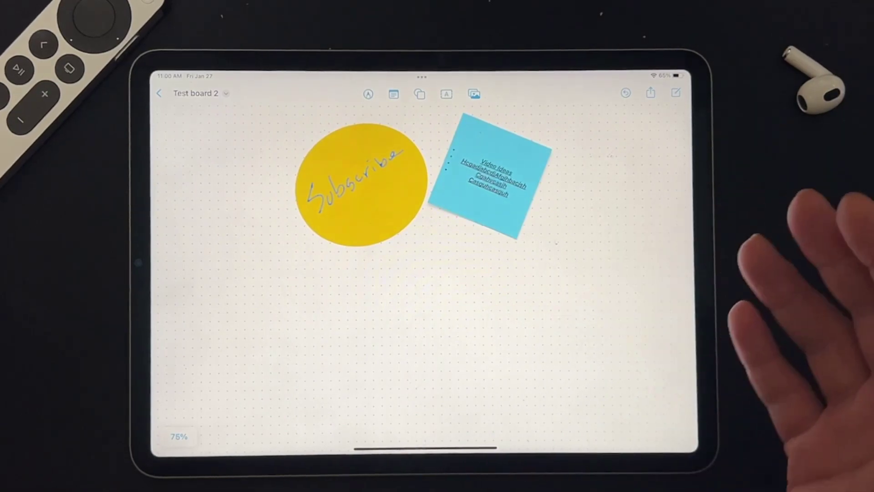
left_click_drag(505, 308, 478, 390)
scroll(410, 260, "up", 2)
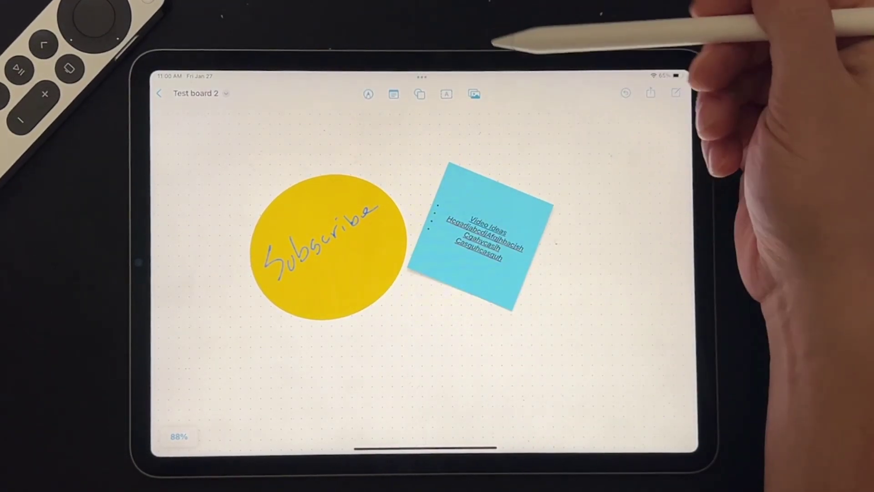
Add a narrow text box reading 'DHTV' below the yellow circle and sticky note
left_click(446, 94)
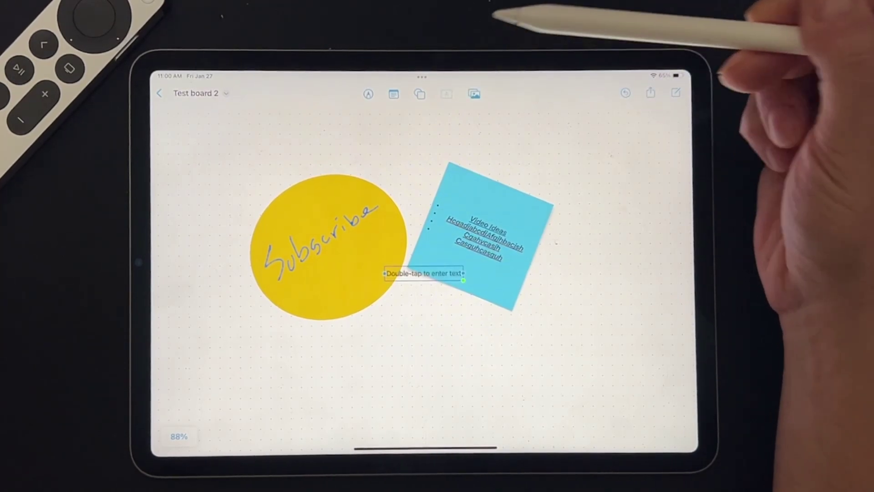
left_click_drag(423, 273, 414, 346)
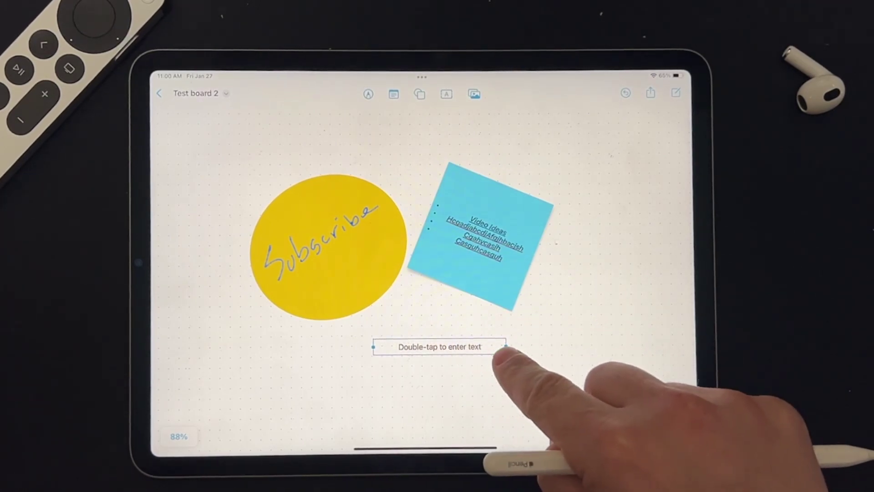
left_click_drag(568, 362, 502, 346)
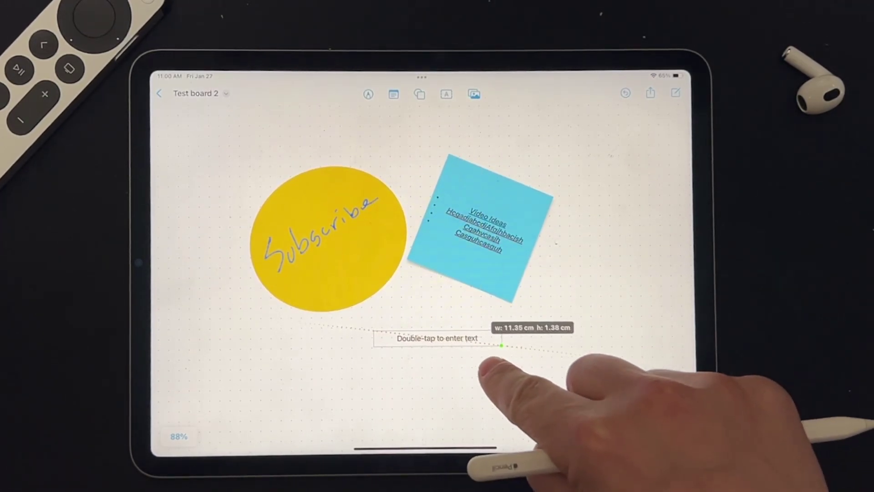
double_click(437, 338)
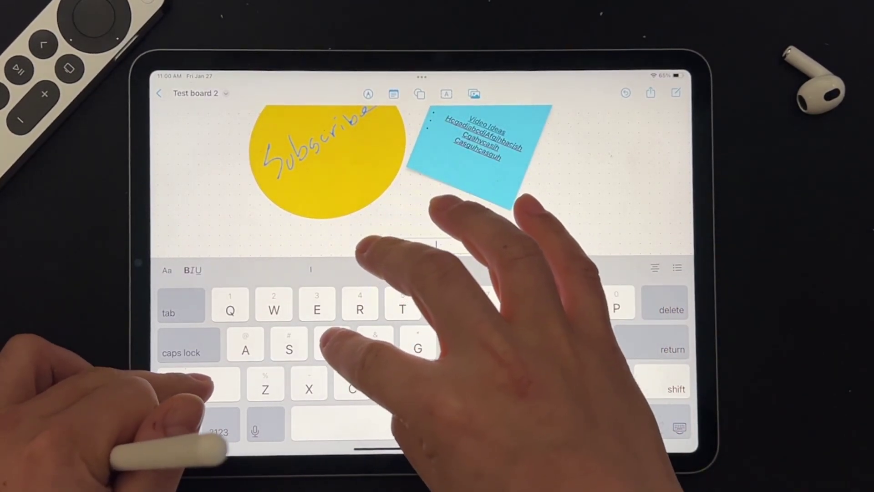
type("DHTV")
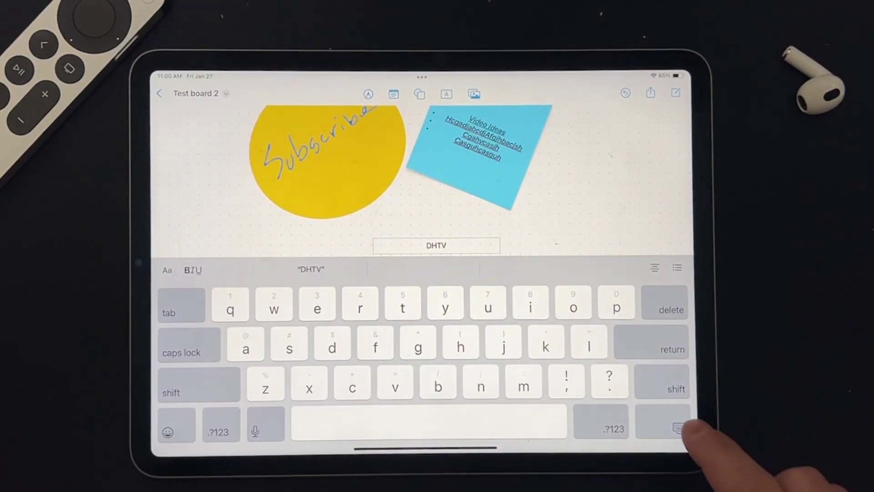
left_click(677, 429)
Format the DHTV text as red, 64 pt, in the Chalkduster font
left_click(489, 246)
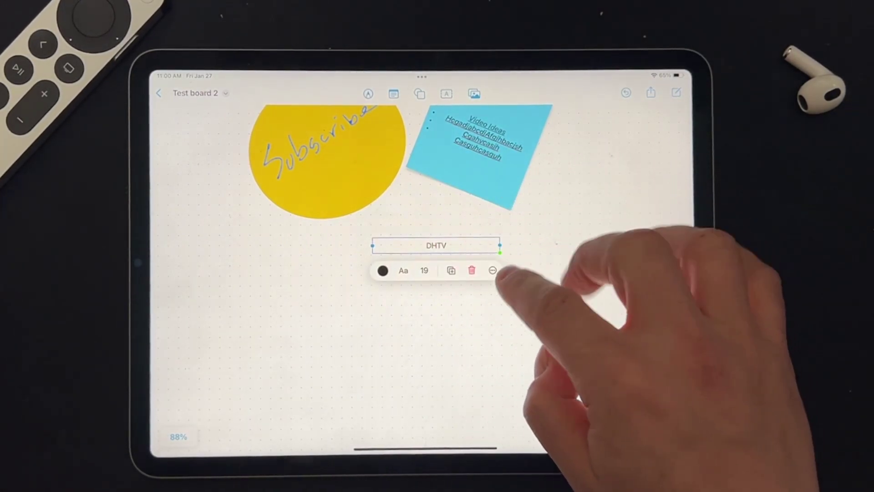
left_click(383, 269)
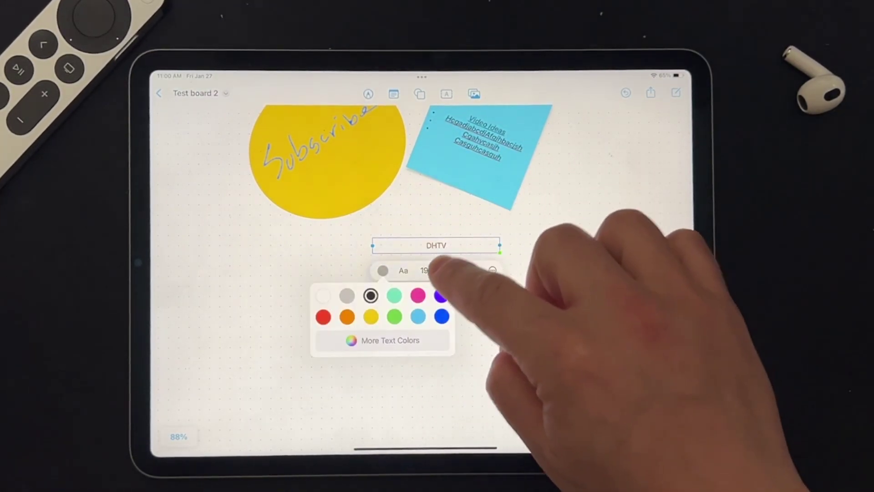
left_click(323, 318)
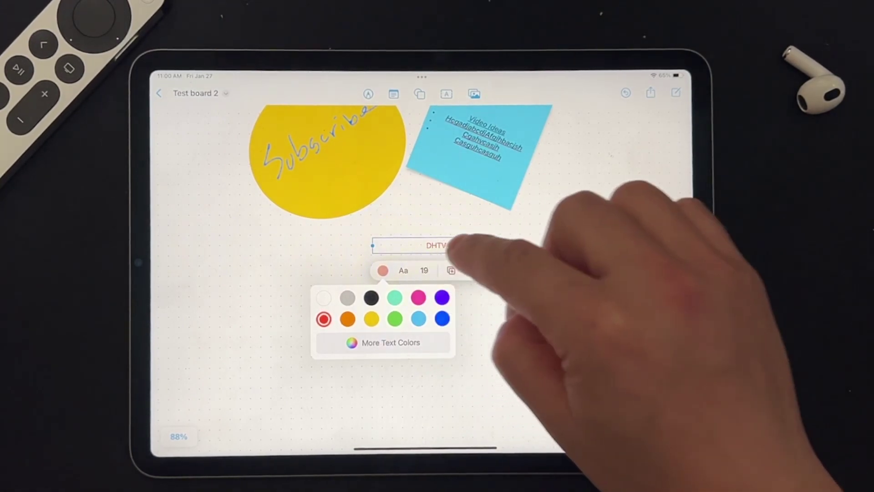
left_click(413, 270)
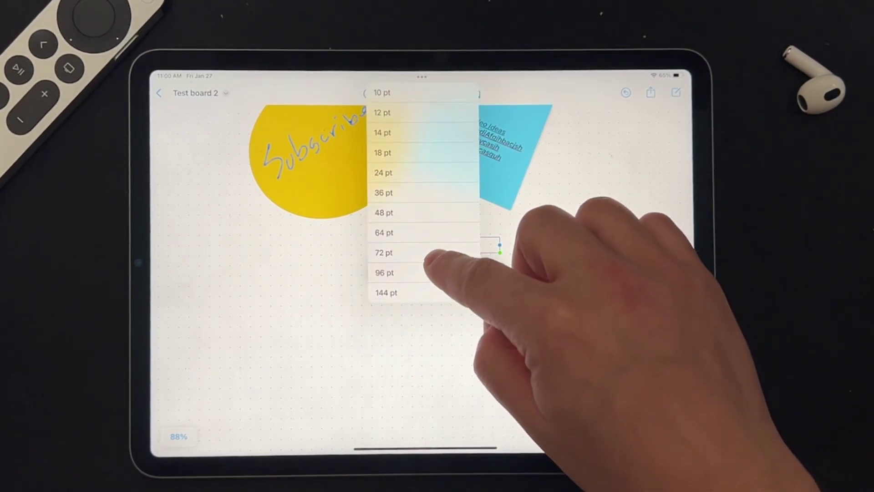
left_click(418, 232)
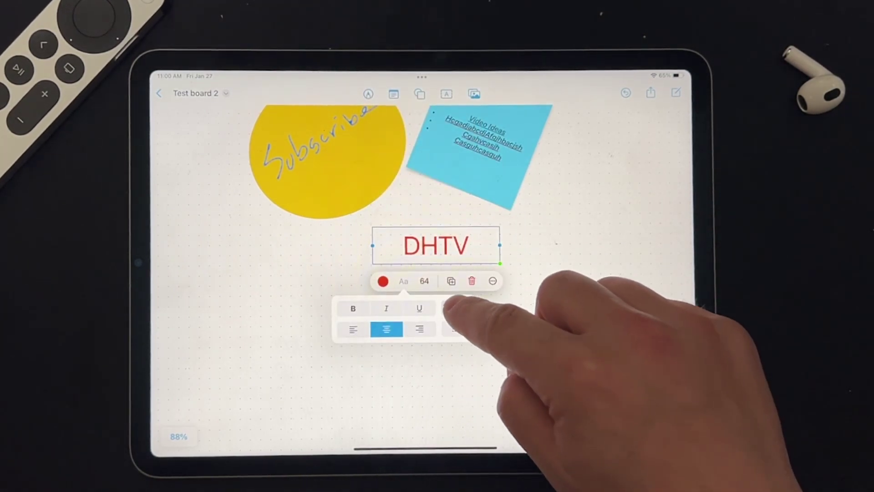
left_click(455, 308)
scroll(311, 335, "down", 1)
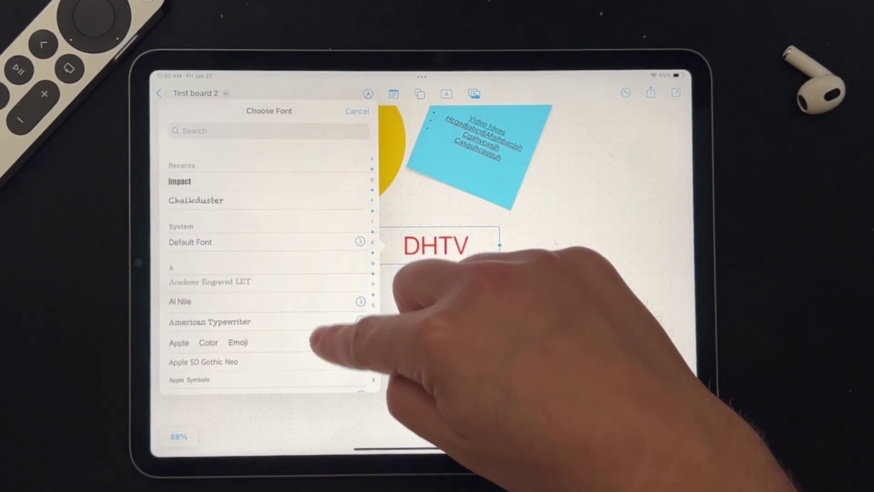
left_click(205, 200)
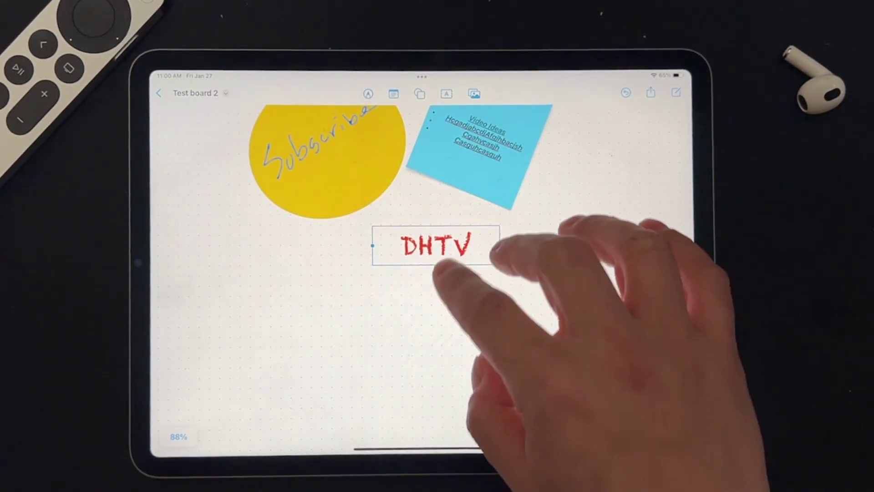
Place the DHTV text on the yellow circle under Subscribe, tilted about 33°
mouse_move(379, 226)
left_mouse_down()
mouse_move(351, 194)
mouse_move(369, 277)
left_mouse_up()
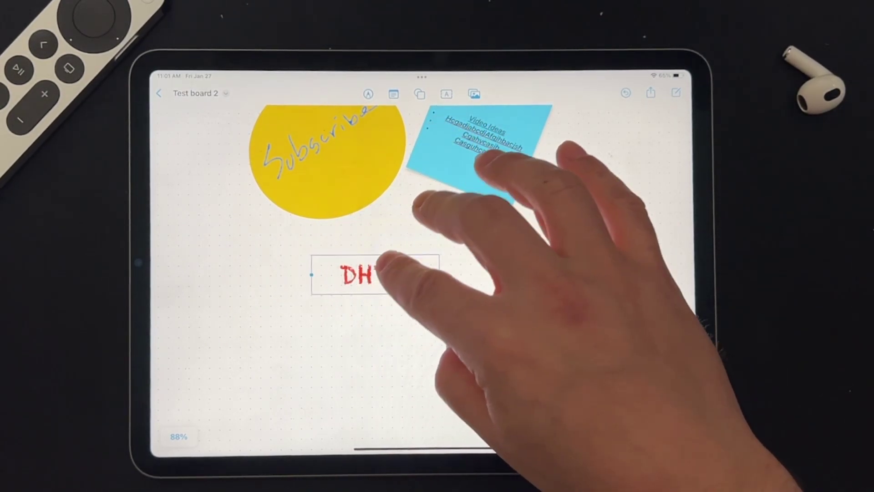
left_click(362, 273)
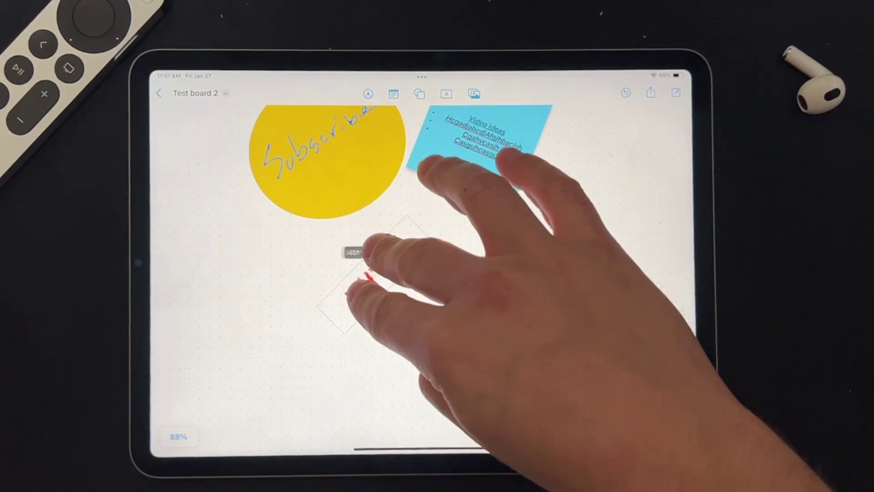
left_click_drag(383, 236, 359, 294)
mouse_move(392, 236)
left_mouse_down()
mouse_move(399, 246)
mouse_move(386, 284)
left_mouse_up()
left_click_drag(379, 236, 345, 175)
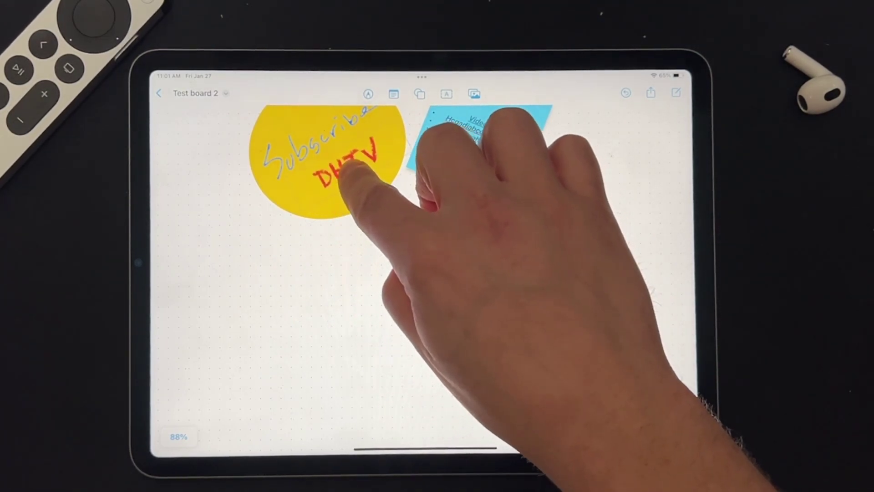
scroll(383, 260, "up", 3)
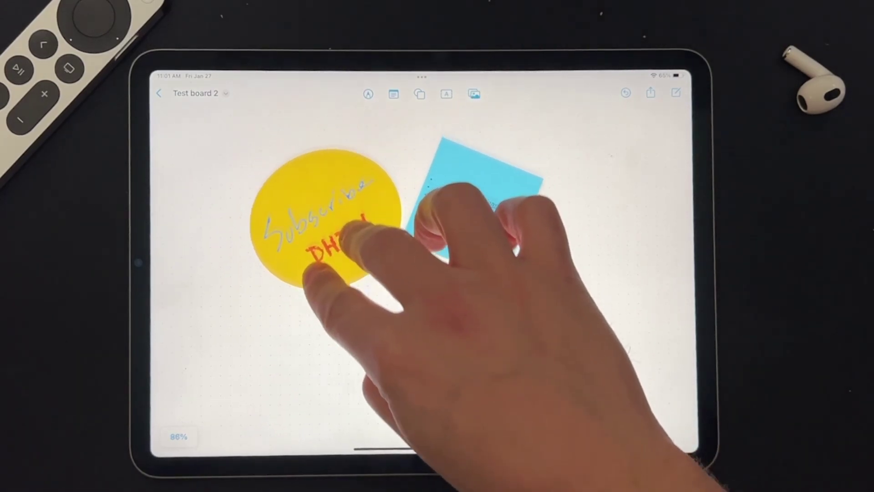
scroll(382, 260, "up", 4)
scroll(410, 273, "up", 1)
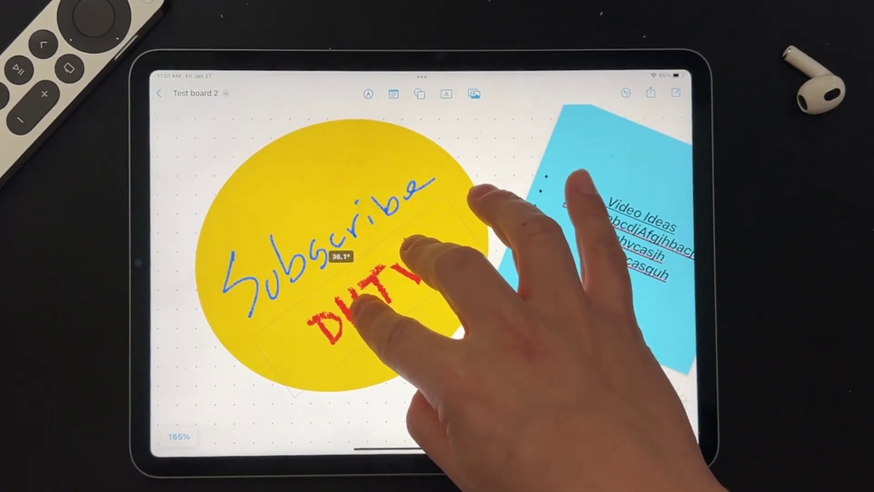
left_click_drag(410, 250, 413, 245)
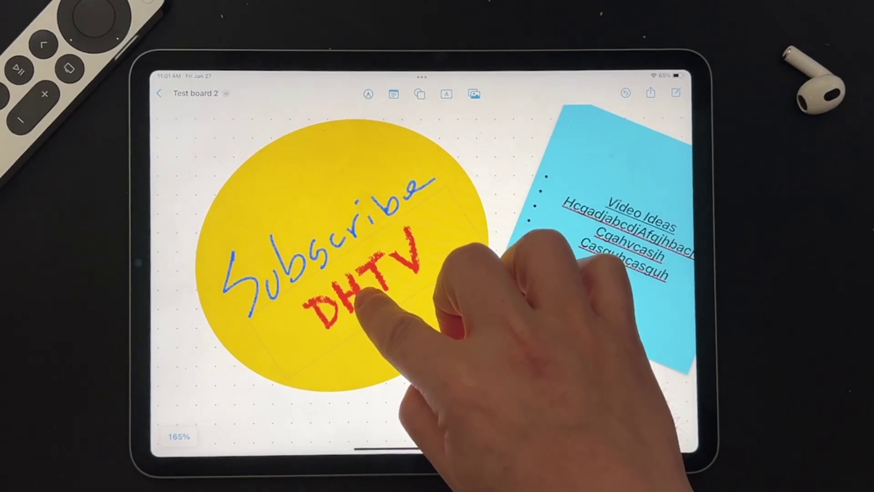
scroll(437, 273, "down", 5)
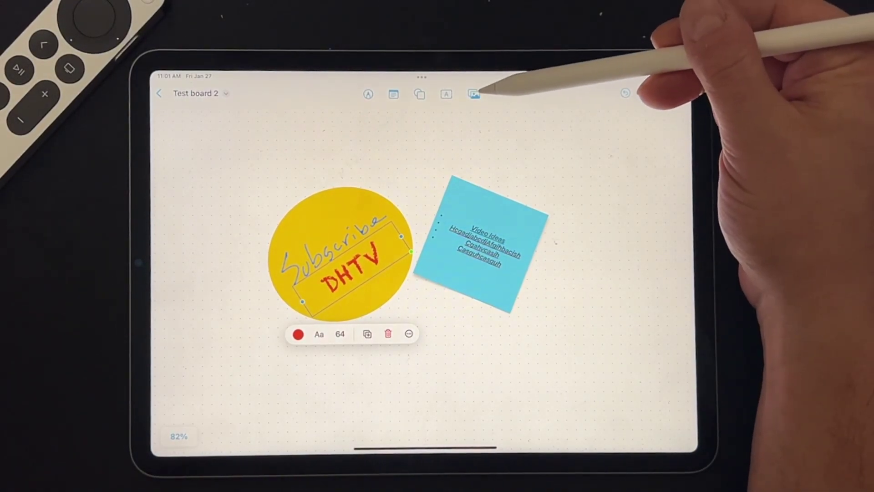
Insert a camera photo of the AirPod onto the board
left_click(474, 94)
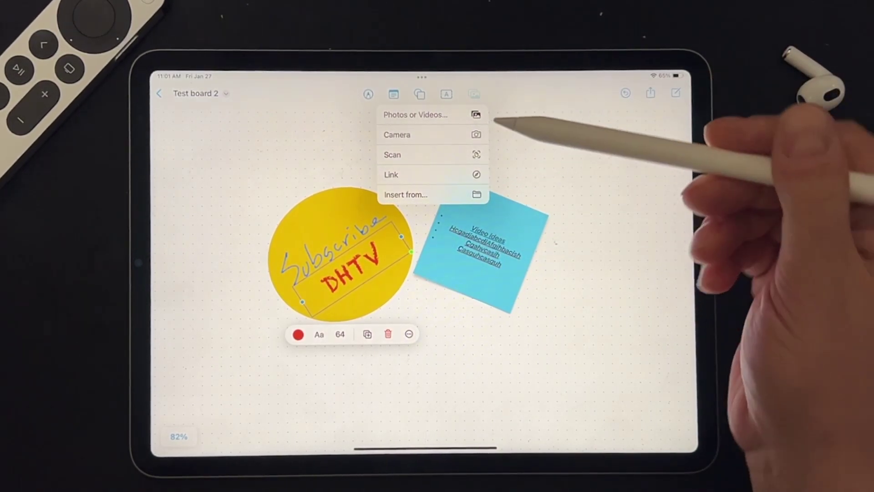
left_click(475, 134)
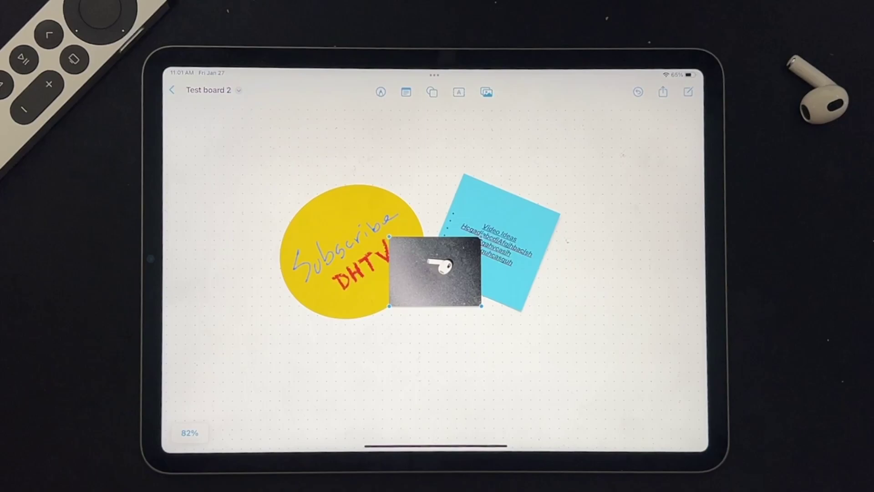
left_click(486, 92)
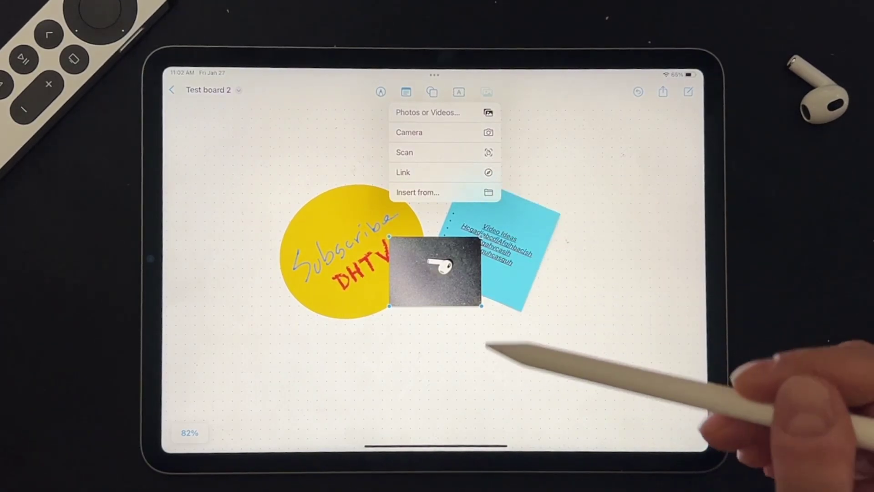
Move the AirPod photo below the yellow circle and resize it smaller
left_click(536, 146)
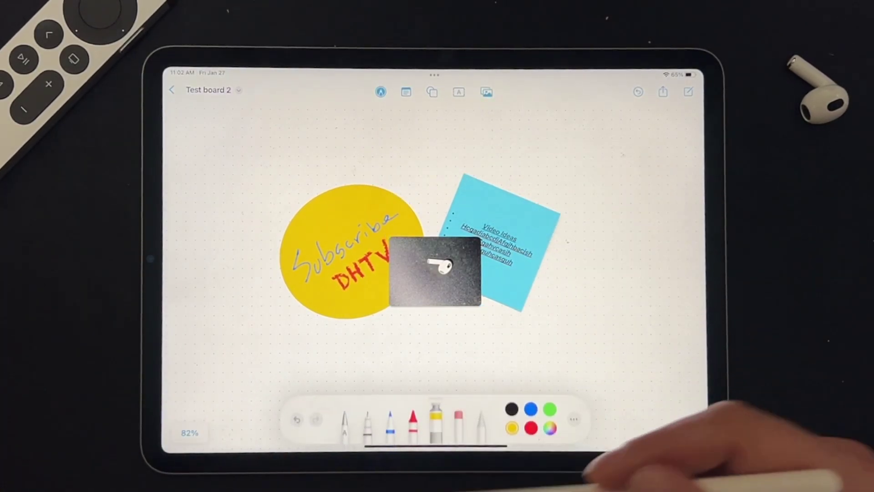
left_click(437, 273)
left_click_drag(438, 273, 440, 315)
left_click_drag(444, 348, 454, 389)
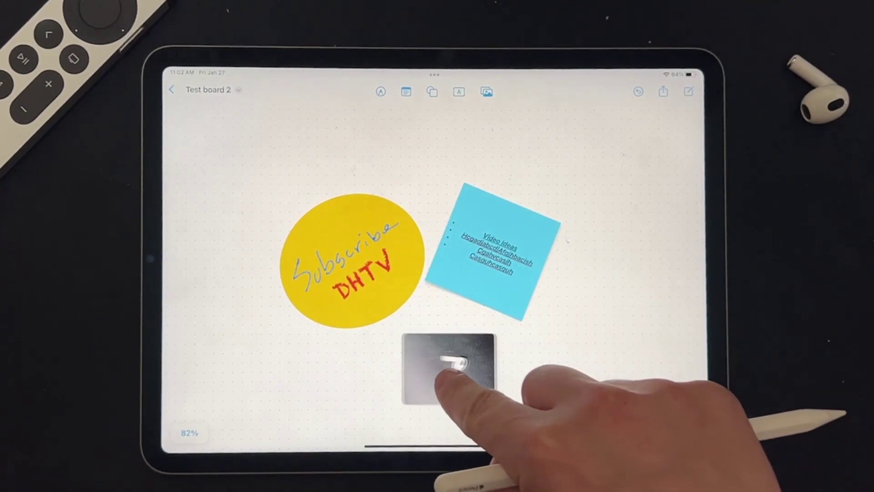
left_click(420, 399)
left_click_drag(393, 408, 409, 395)
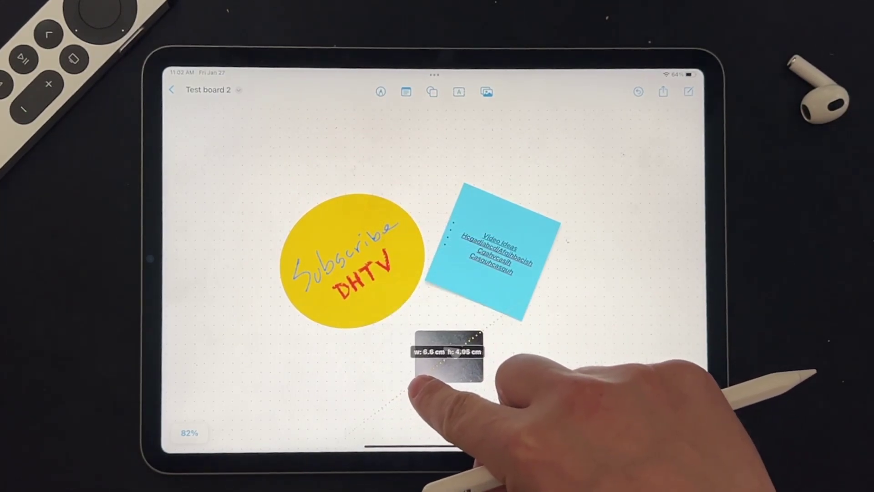
left_click_drag(497, 389, 509, 398)
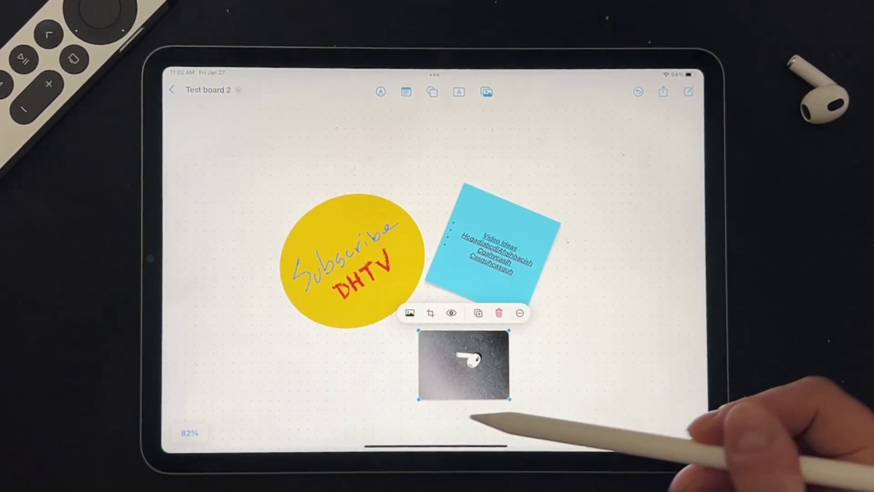
Crop the AirPod photo tightly around the earbud
left_click(432, 312)
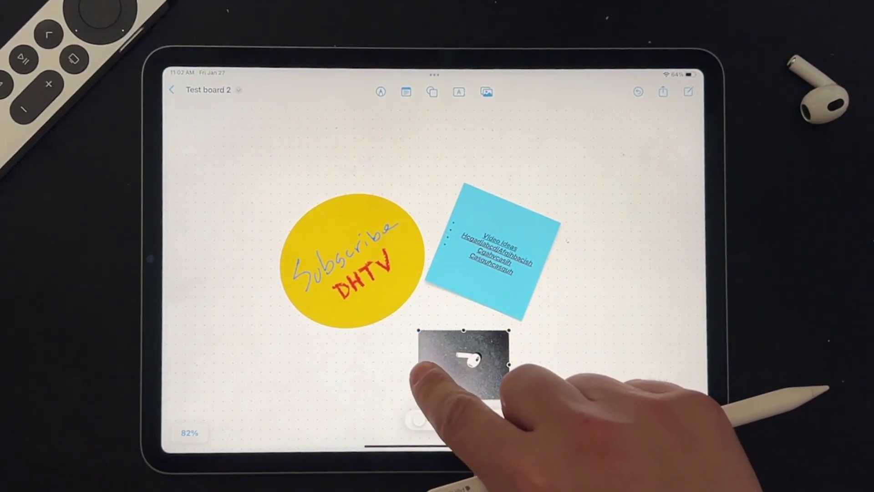
left_click_drag(418, 371, 435, 372)
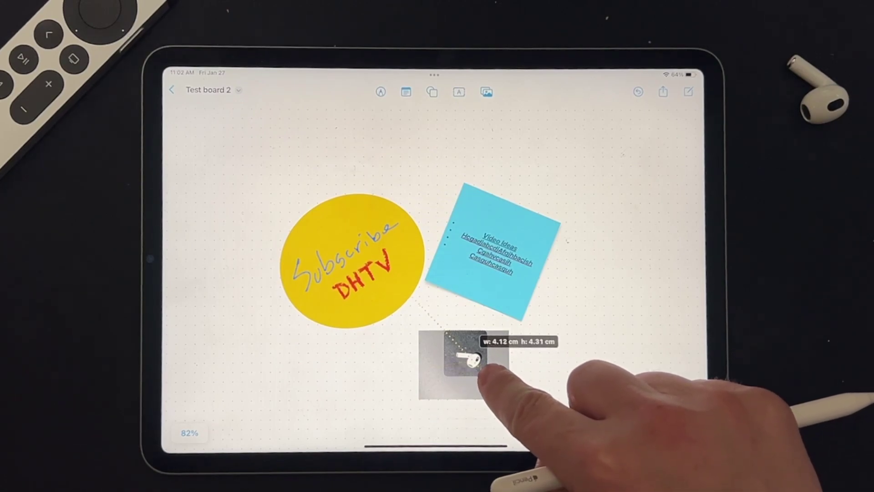
left_click_drag(493, 383, 495, 381)
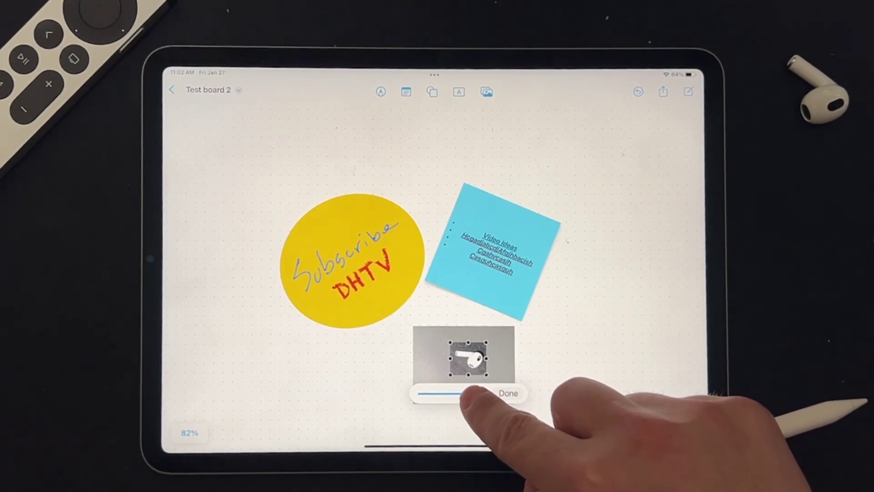
left_click_drag(493, 358, 487, 360)
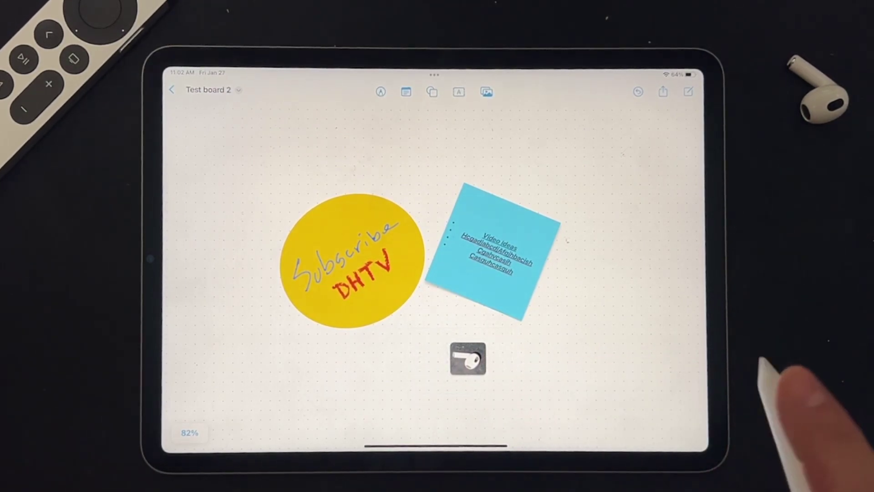
scroll(471, 359, "up", 5)
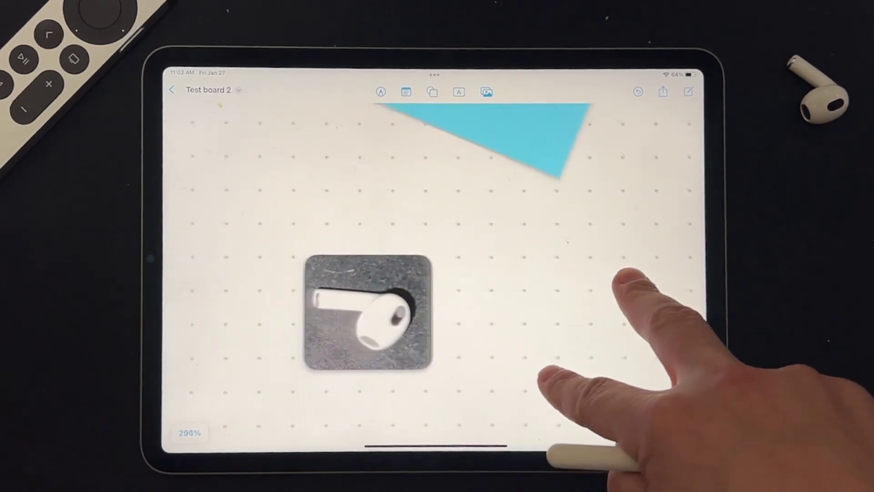
Rotate the cropped AirPod photo around to 180 degrees
left_click(390, 307)
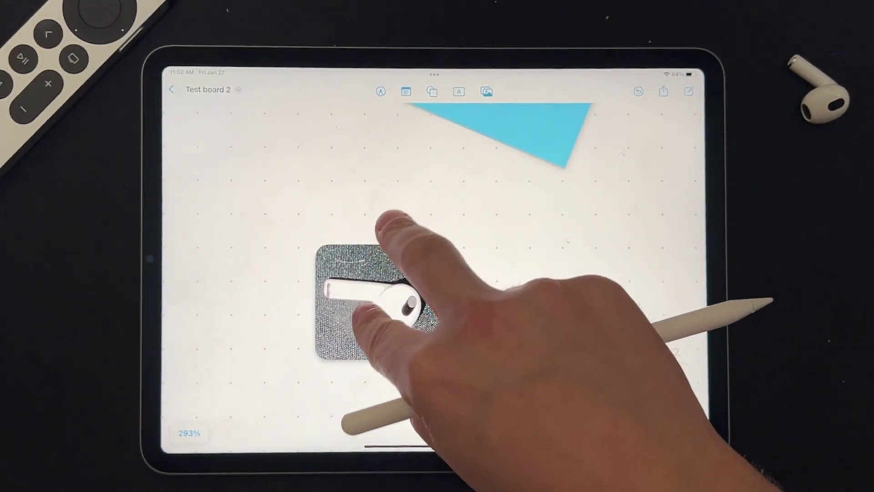
left_click(383, 293)
left_click_drag(396, 287, 376, 270)
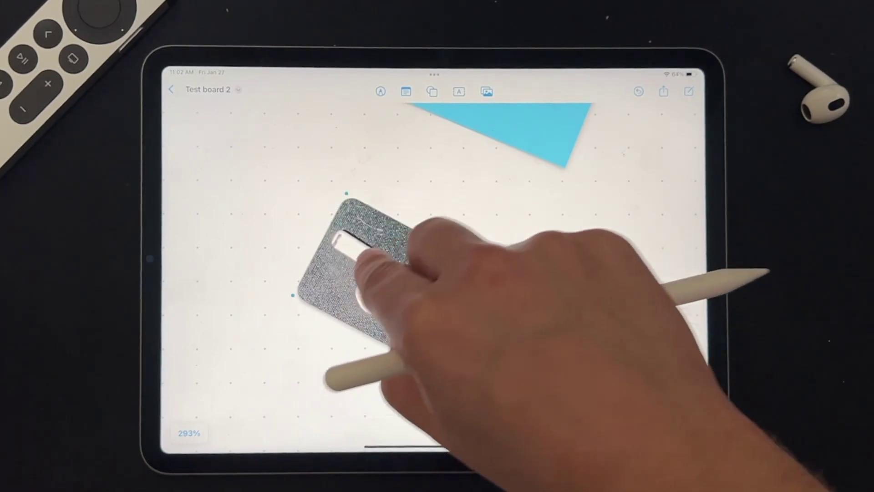
scroll(382, 308, "up", 2)
mouse_move(409, 287)
left_mouse_down()
mouse_move(389, 297)
mouse_move(411, 315)
left_mouse_up()
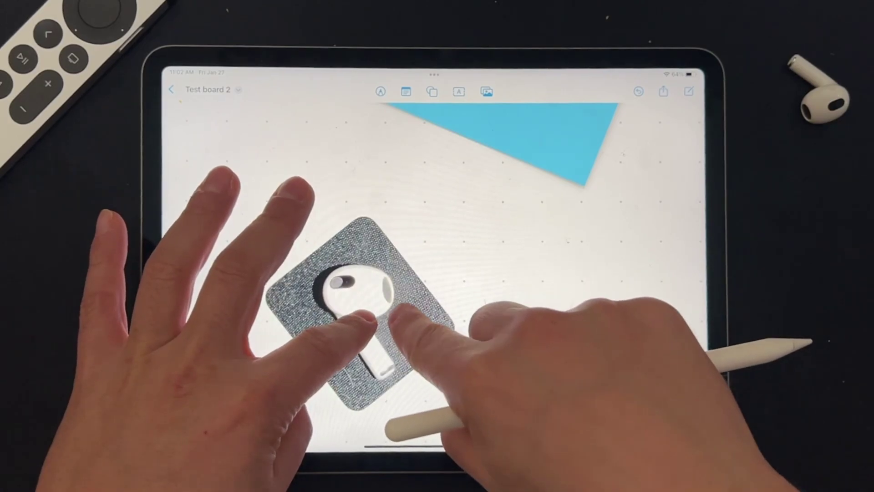
scroll(437, 273, "down", 3)
scroll(437, 273, "down", 3)
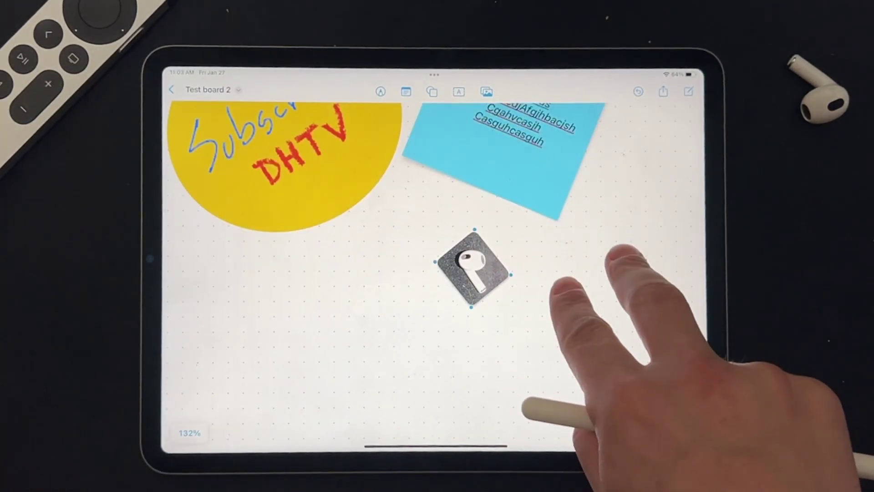
scroll(438, 273, "down", 2)
Place the slightly shrunk AirPod photo on the circle's lower-left edge
mouse_move(348, 301)
left_mouse_down()
mouse_move(218, 267)
mouse_move(218, 246)
left_mouse_up()
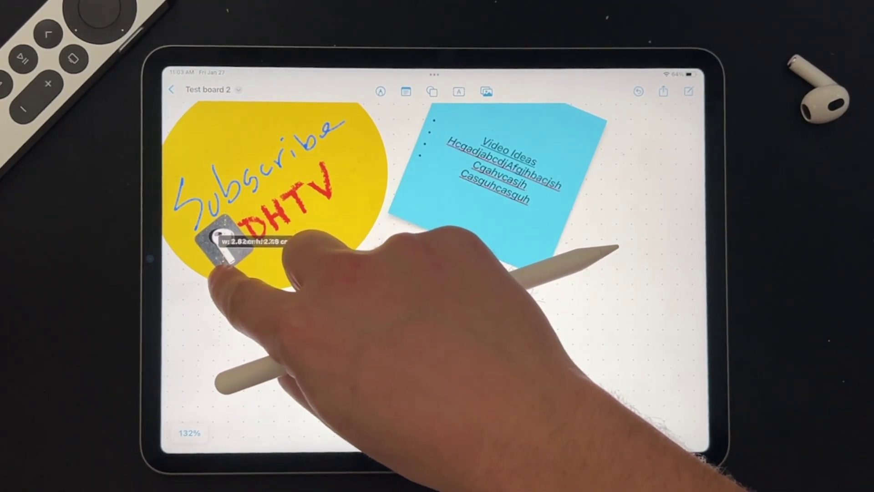
left_click_drag(222, 242, 218, 238)
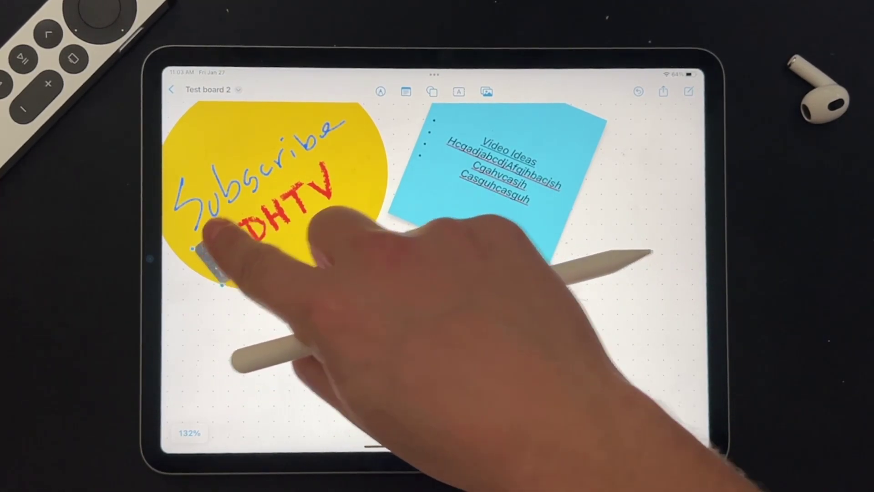
left_click(438, 311)
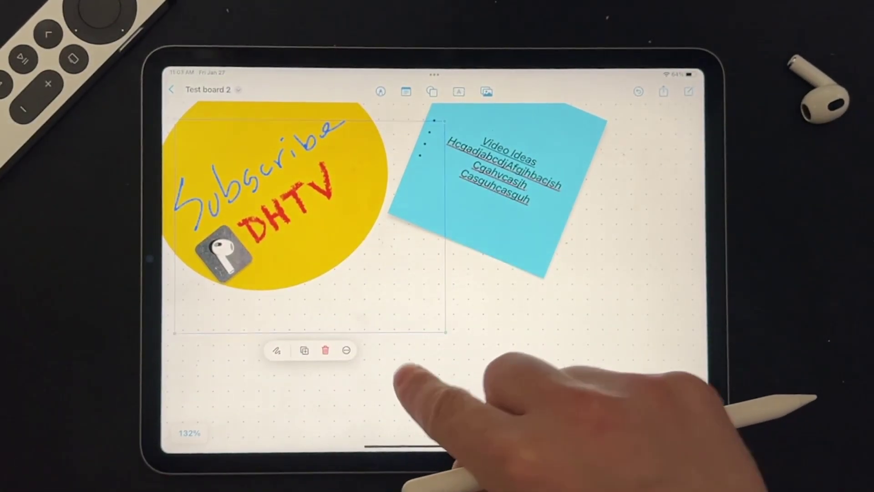
left_click(223, 251)
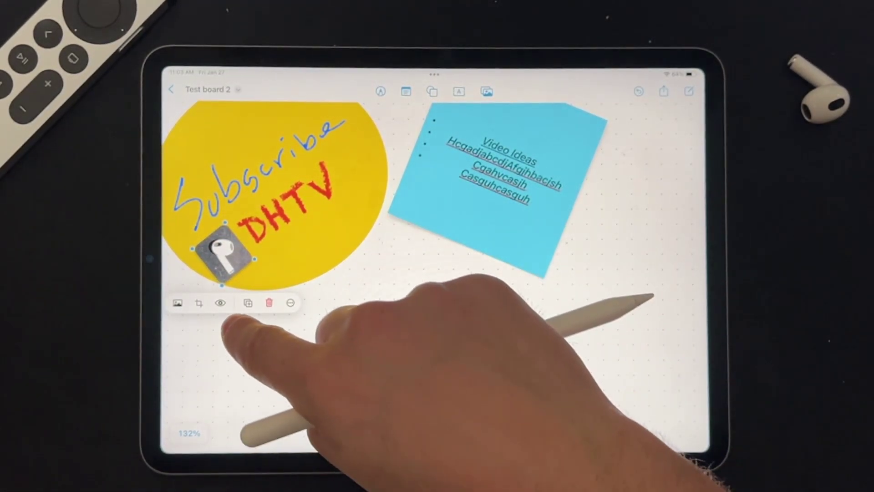
left_click(178, 302)
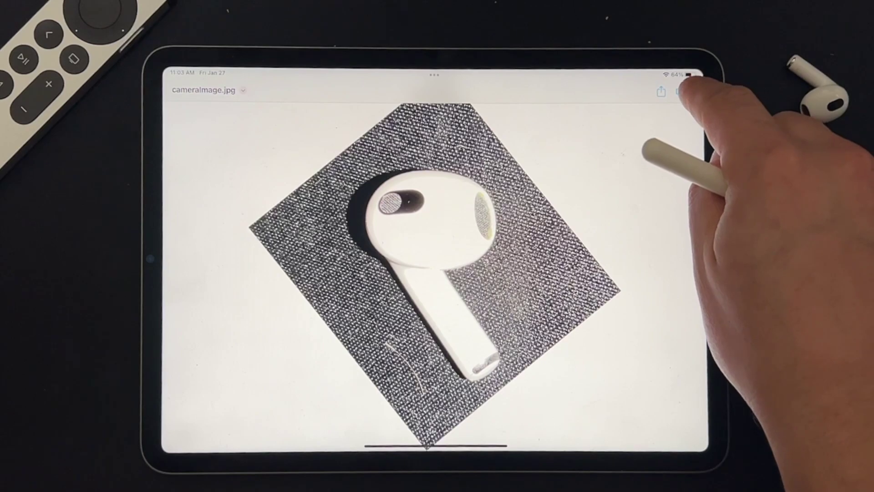
left_click(686, 90)
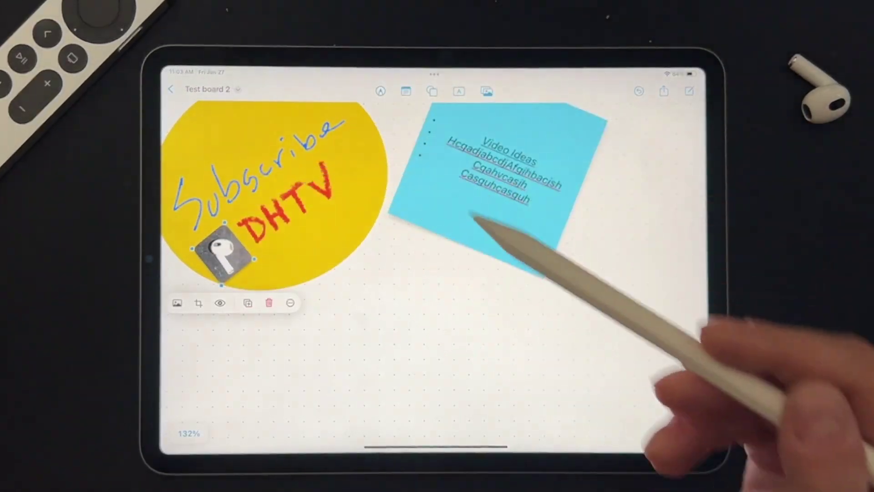
left_click(248, 303)
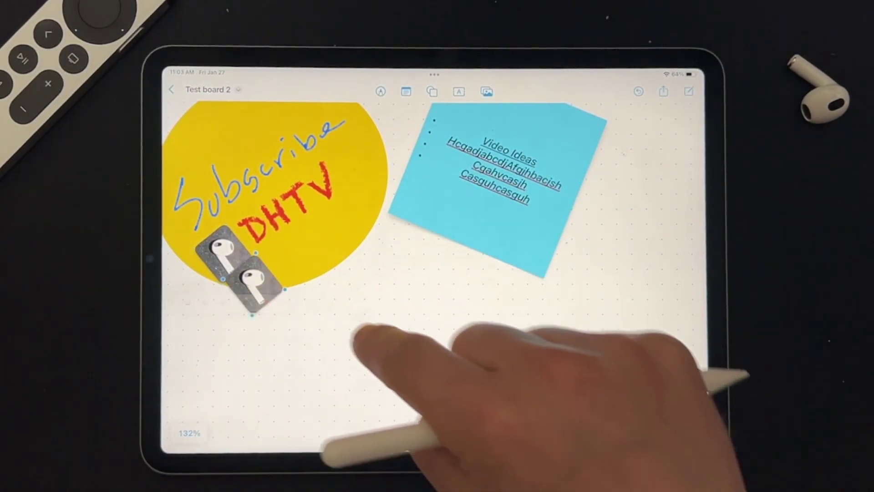
left_click_drag(256, 284, 313, 341)
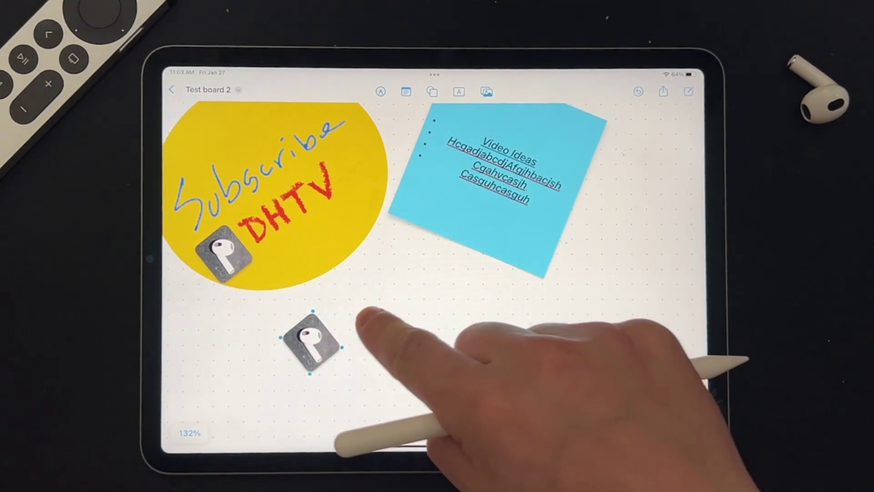
left_click(311, 342)
left_click(348, 293)
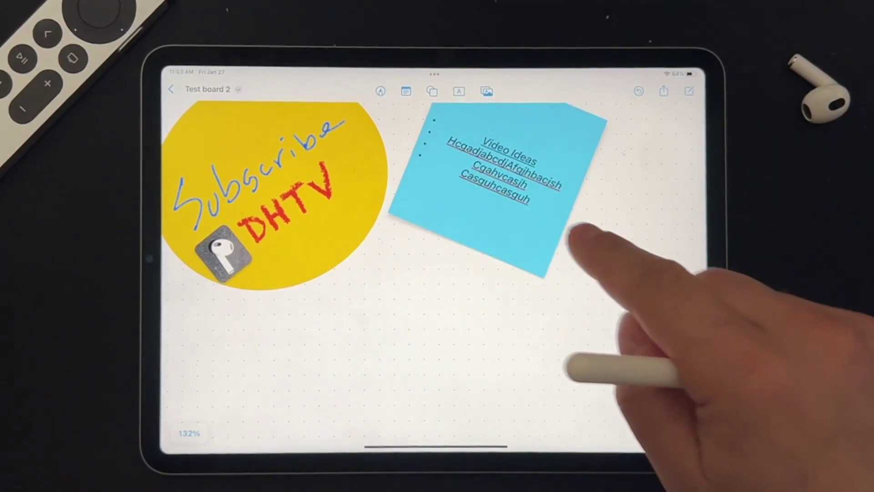
left_click(232, 253)
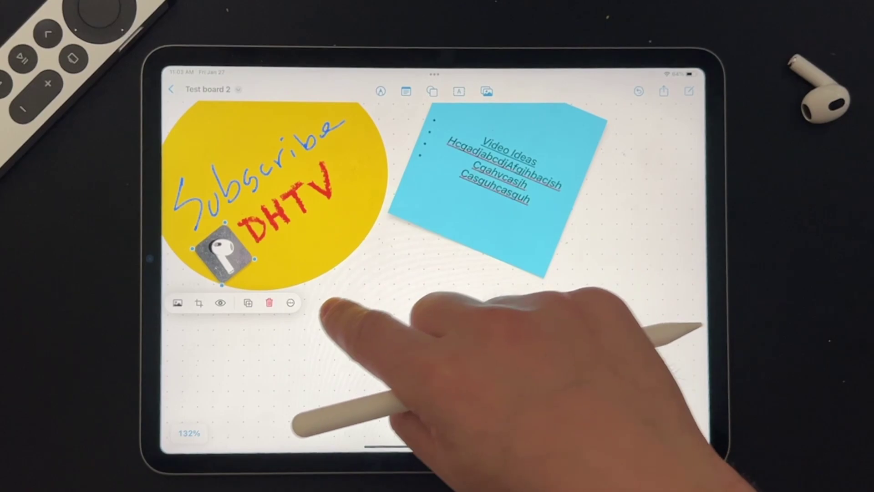
left_click(290, 303)
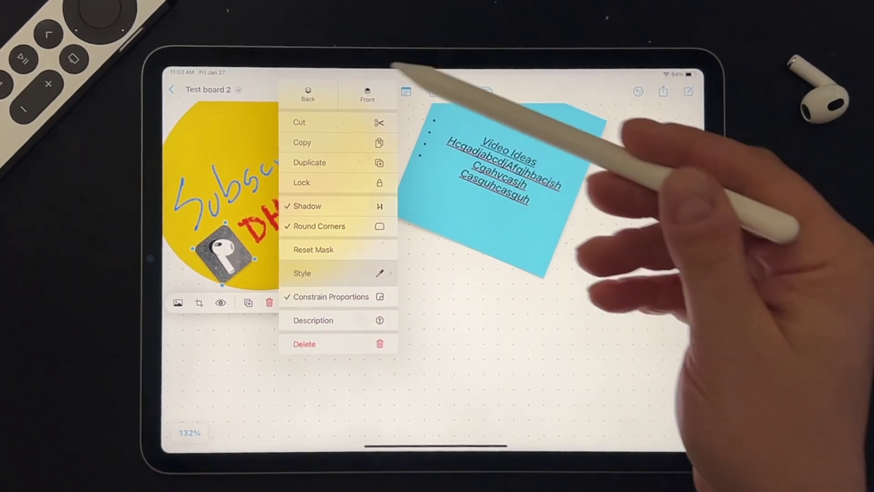
left_click(468, 347)
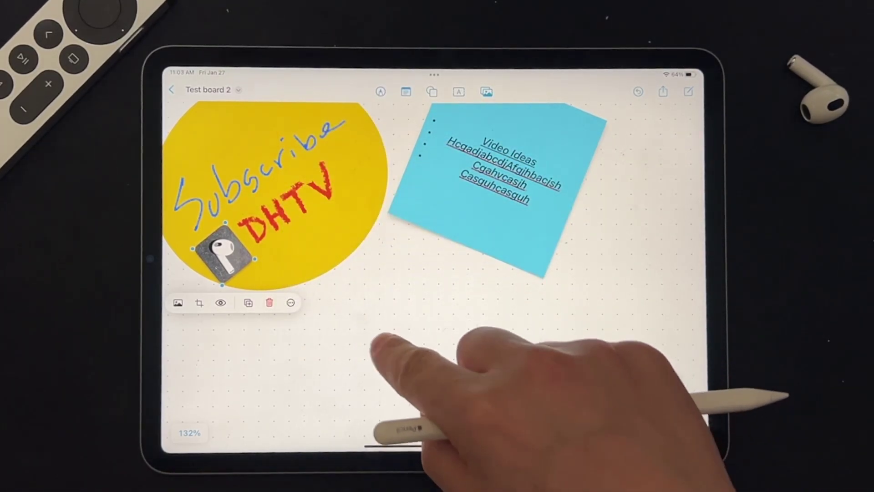
left_click(379, 344)
scroll(437, 273, "down", 3)
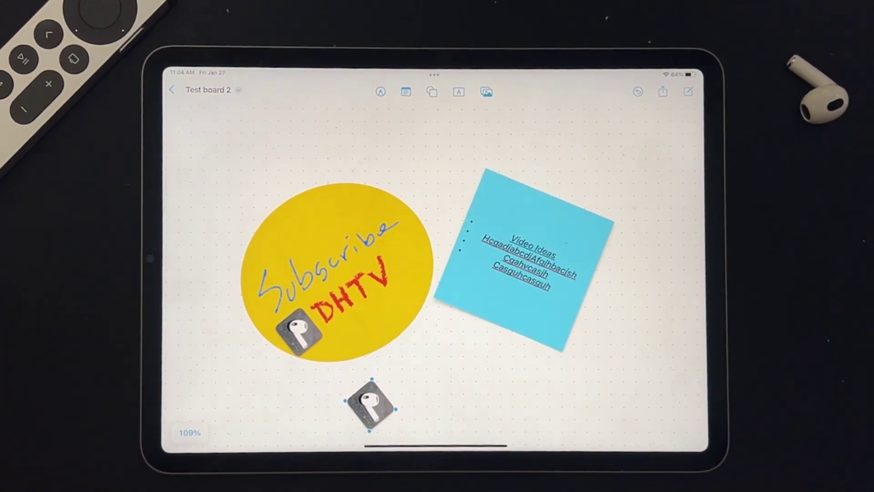
Delete the duplicate AirPod copy below the circle and open Test board 2 sharing
left_click(371, 404)
left_click(414, 361)
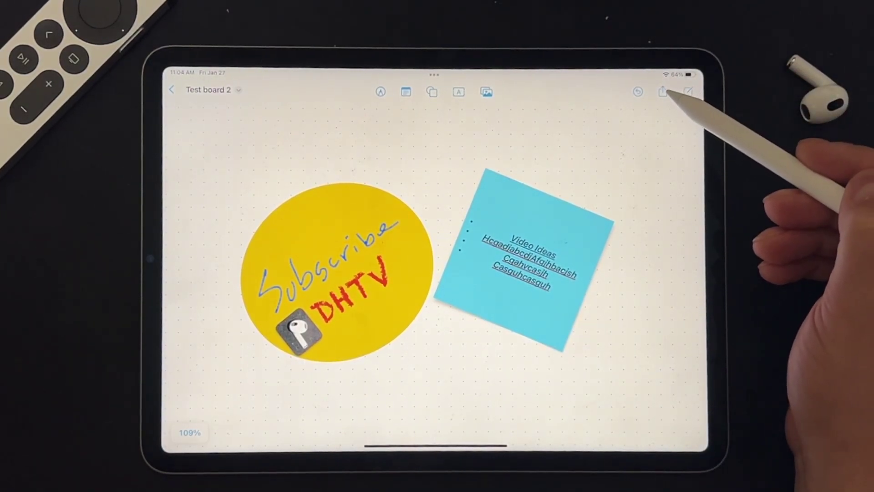
left_click(663, 92)
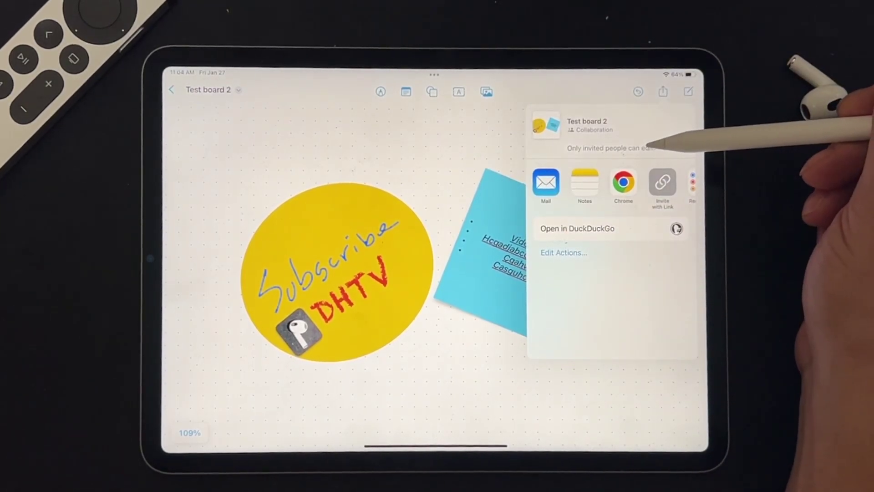
Keep Test board 2 access at 'Can make changes' for invited people and close sharing
left_click(615, 148)
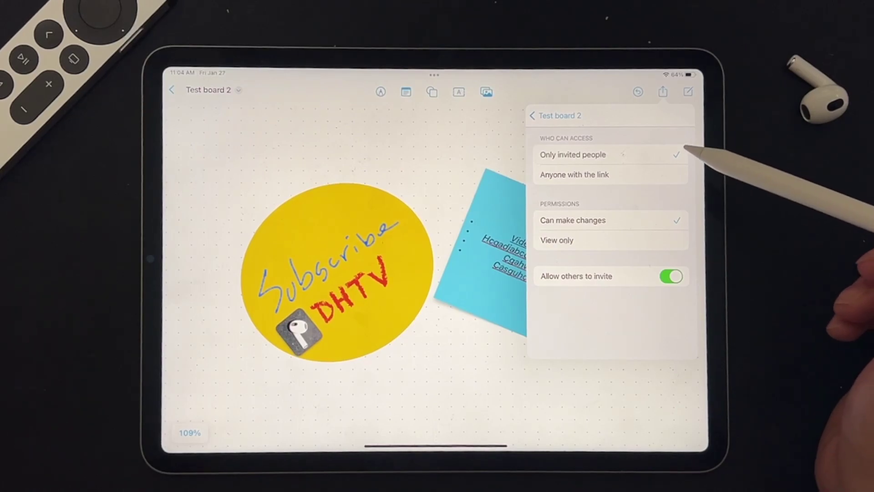
left_click(666, 240)
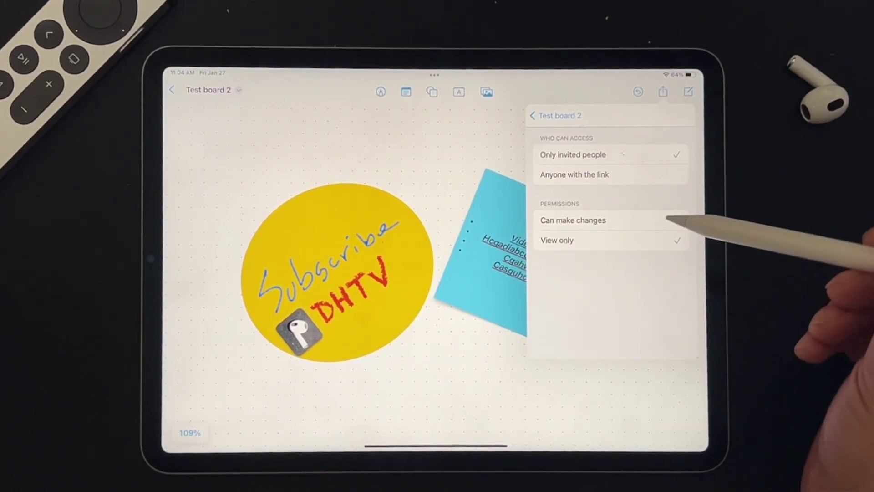
left_click(666, 220)
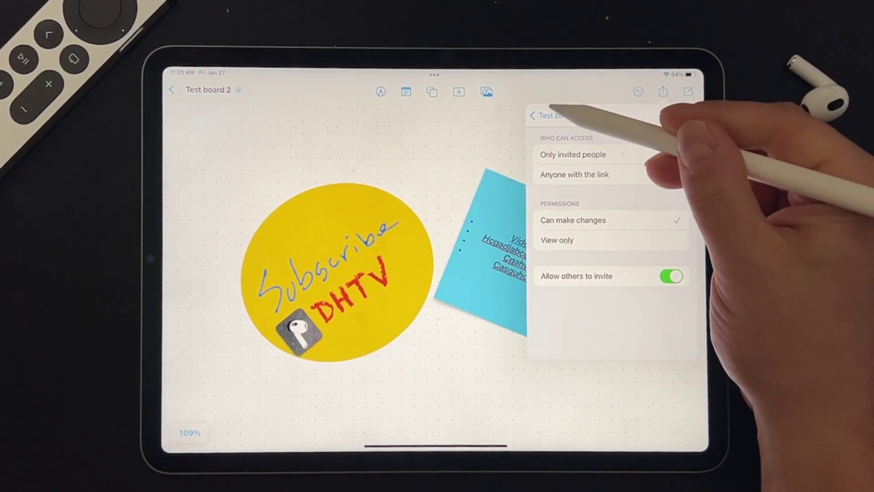
left_click(550, 116)
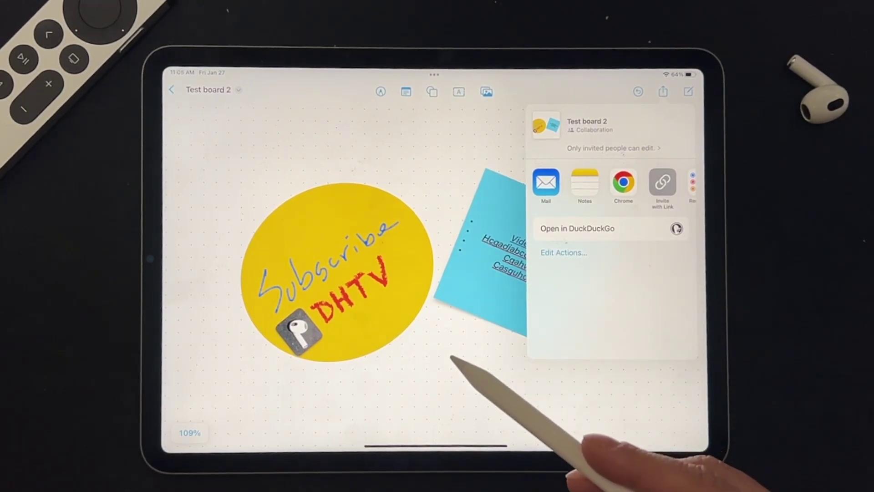
left_click(501, 361)
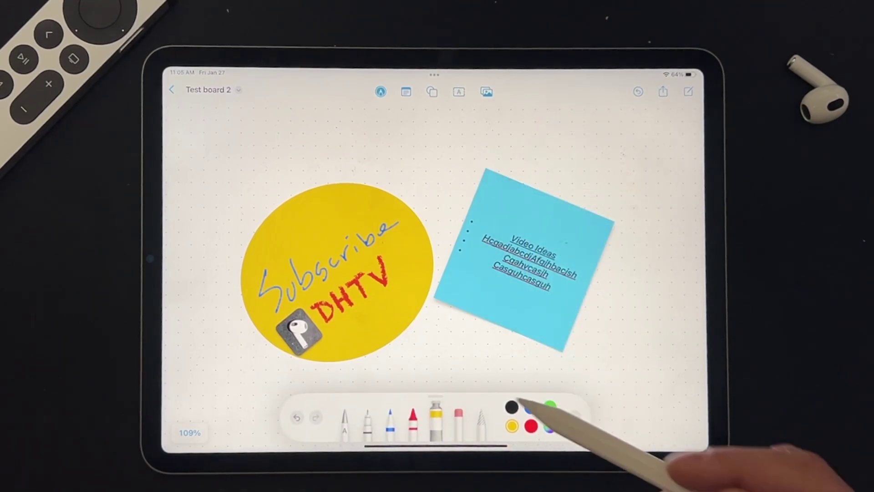
With the red pen, handwrite an underlined 'Pick up Groceries' at the board's upper right
left_click(413, 413)
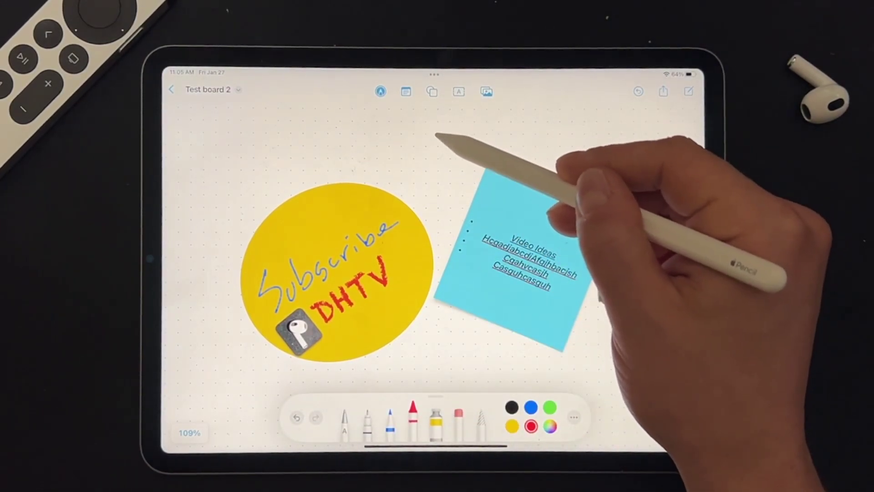
left_click(584, 144)
mouse_move(585, 144)
left_mouse_down()
mouse_move(623, 161)
mouse_move(650, 145)
mouse_move(656, 163)
mouse_move(618, 183)
mouse_move(696, 189)
left_mouse_up()
left_click_drag(623, 210, 696, 199)
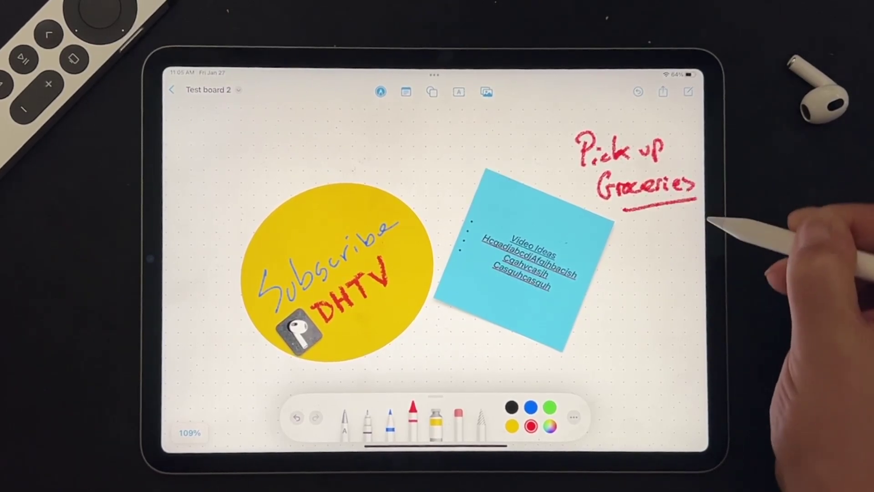
Draw four list dashes under the grocery heading
mouse_move(624, 230)
left_mouse_down()
mouse_move(636, 229)
mouse_move(635, 243)
left_mouse_up()
mouse_move(622, 260)
left_mouse_down()
mouse_move(635, 258)
mouse_move(634, 274)
left_mouse_up()
mouse_move(624, 289)
left_mouse_down()
mouse_move(636, 287)
mouse_move(635, 302)
left_mouse_up()
left_click(632, 322)
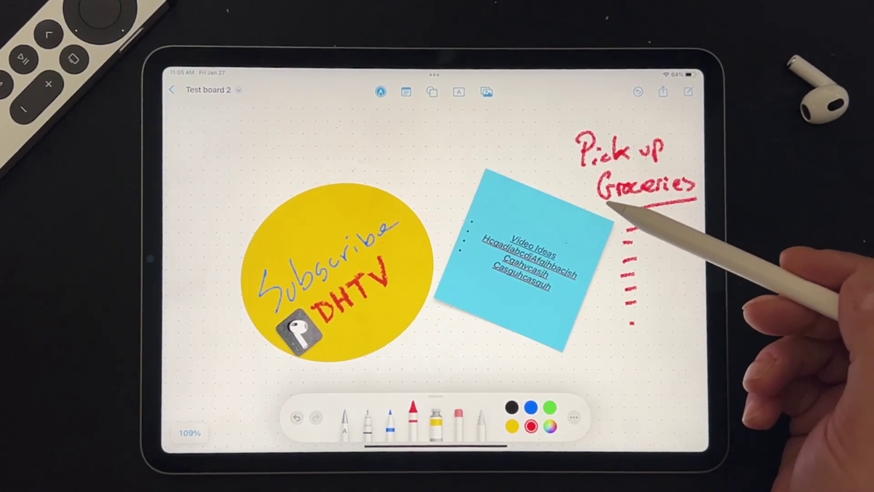
Write 'Milk', cross it out, strike the remaining list lines, then return Home
left_click_drag(645, 230, 687, 227)
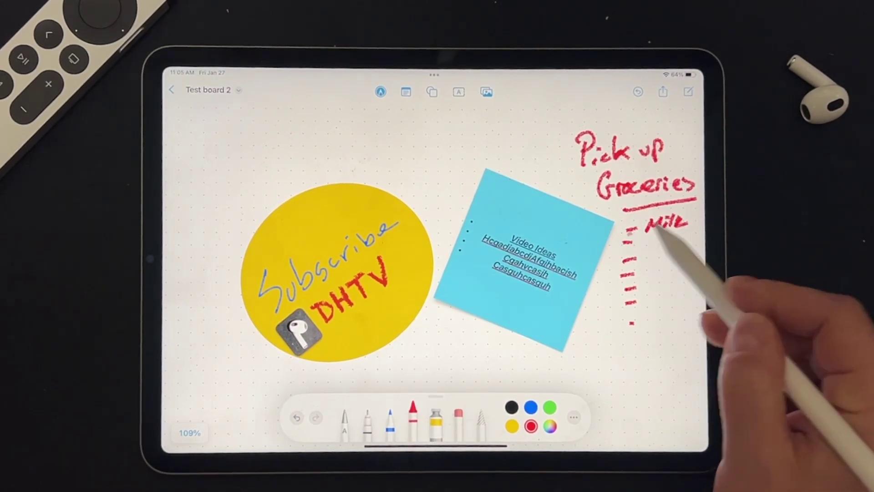
left_click_drag(626, 232, 687, 220)
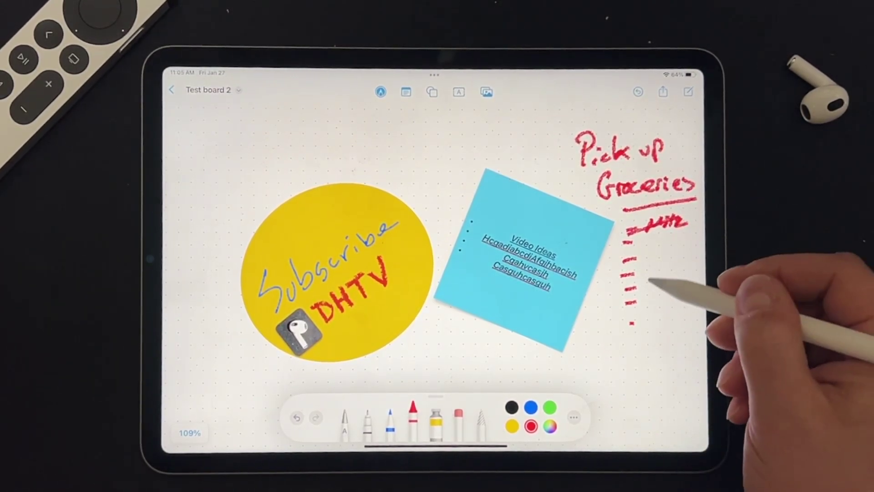
left_click_drag(624, 307, 683, 291)
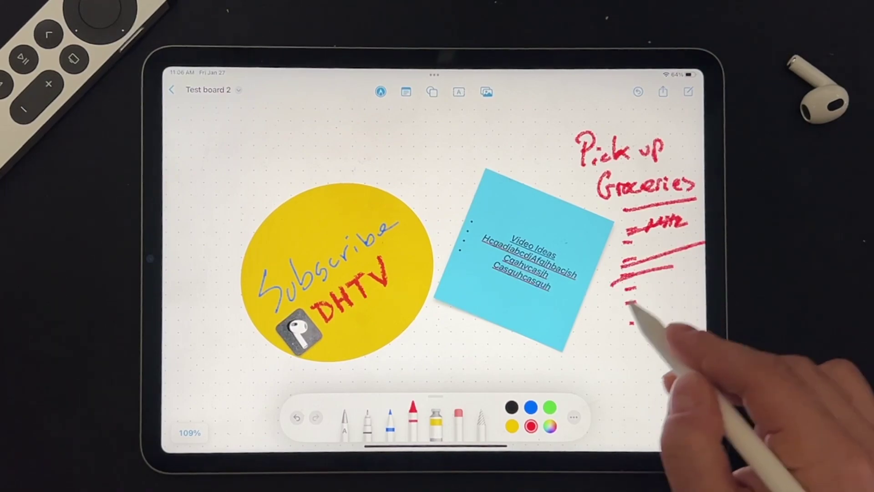
left_click_drag(631, 328, 666, 323)
left_click_drag(611, 284, 704, 243)
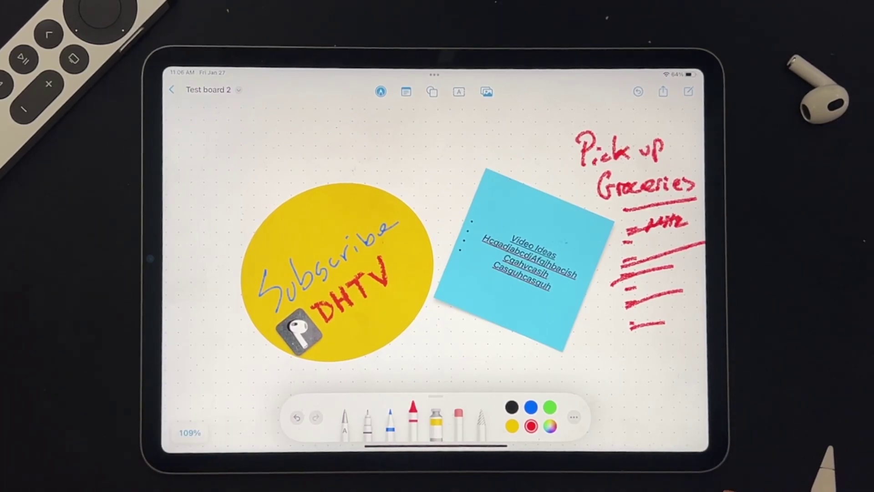
left_click_drag(683, 403, 469, 400)
left_click_drag(468, 448, 469, 273)
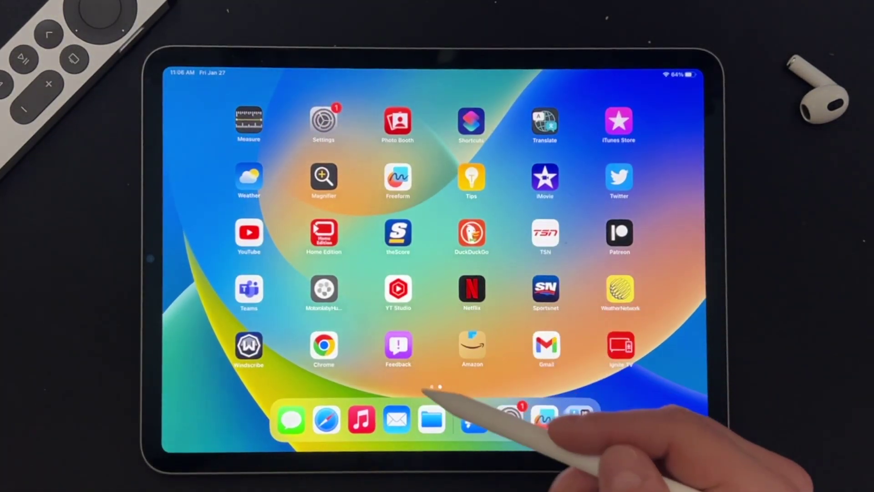
Open Freeform's App Store page and browse its screenshots to the Solar System board
left_click(475, 418)
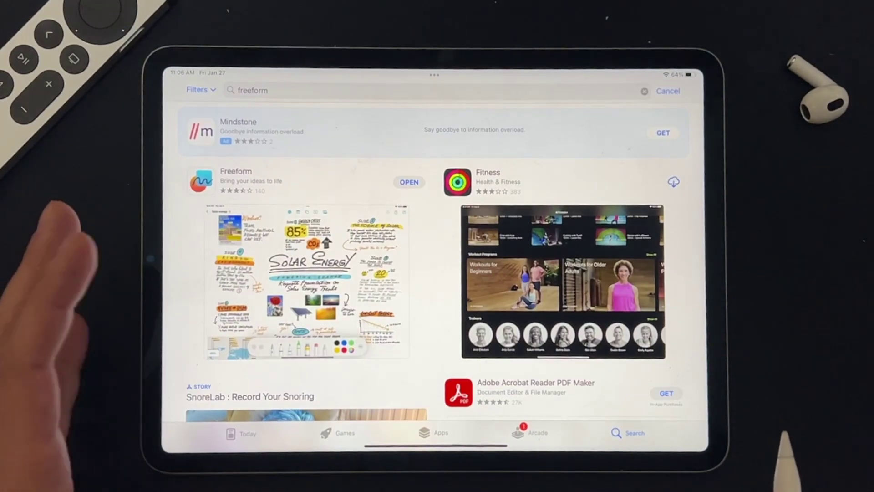
scroll(273, 273, "down", 2)
left_click(308, 205)
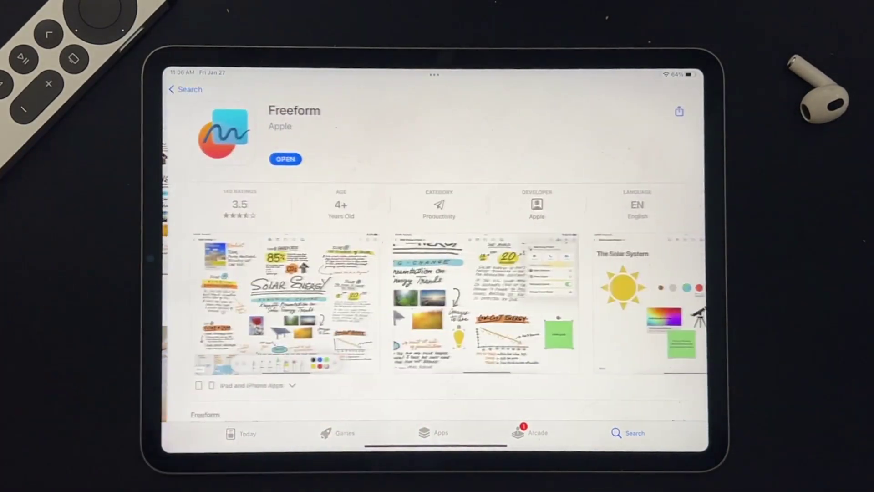
left_click(348, 314)
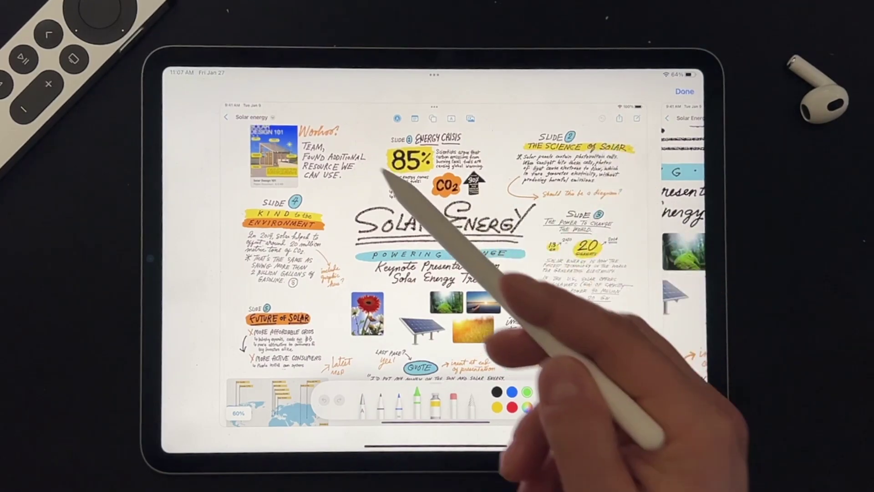
left_click_drag(627, 290, 556, 321)
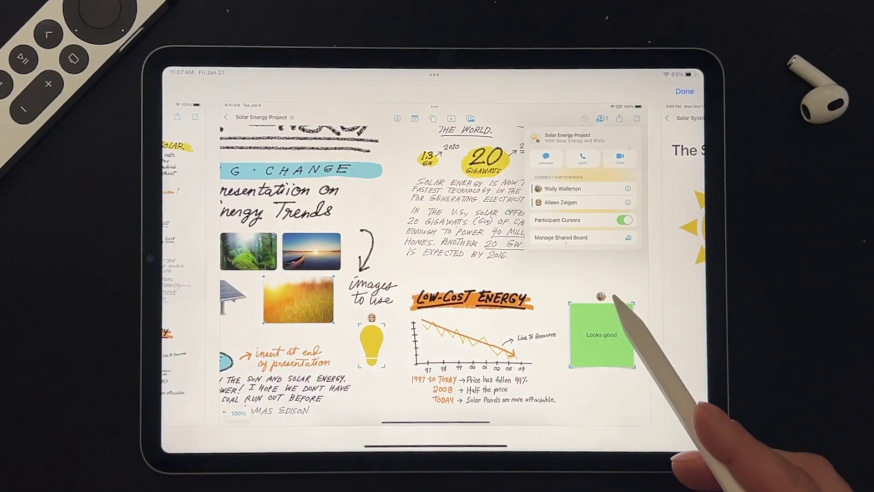
left_click_drag(615, 299, 517, 351)
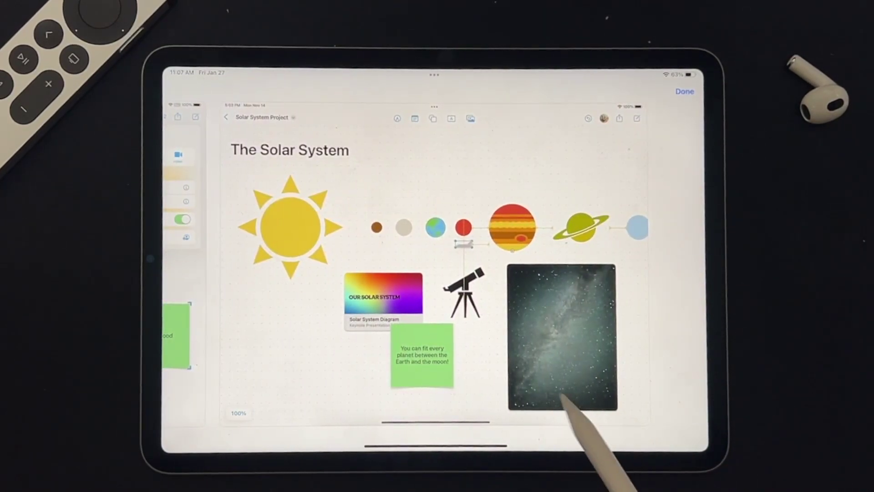
Close the current board, delete Test 2 from All Boards, and view Recently Deleted
left_click(174, 88)
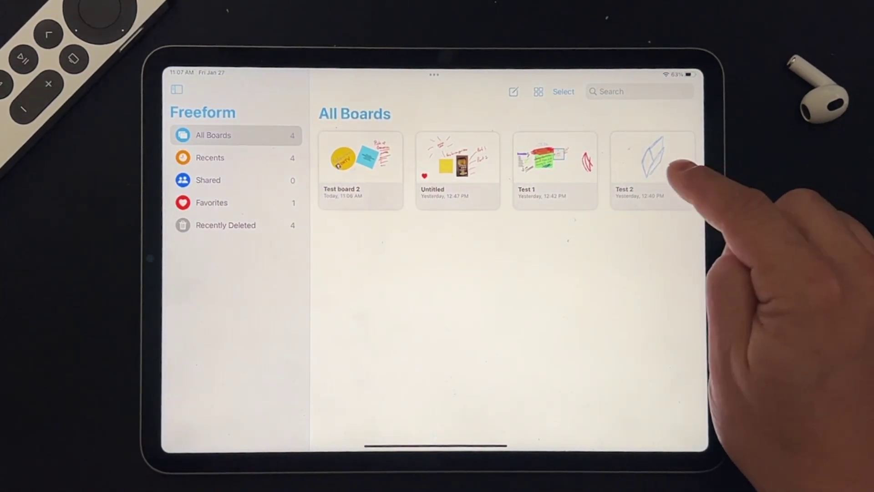
left_click(659, 176)
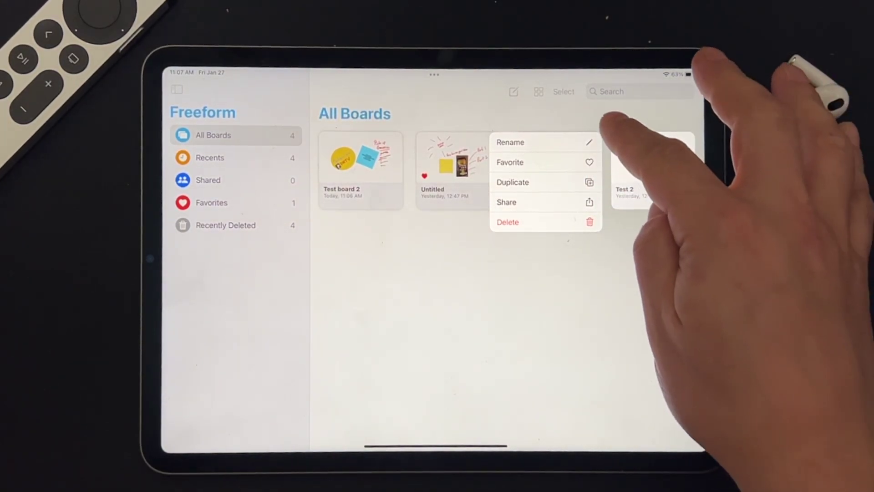
left_click(580, 221)
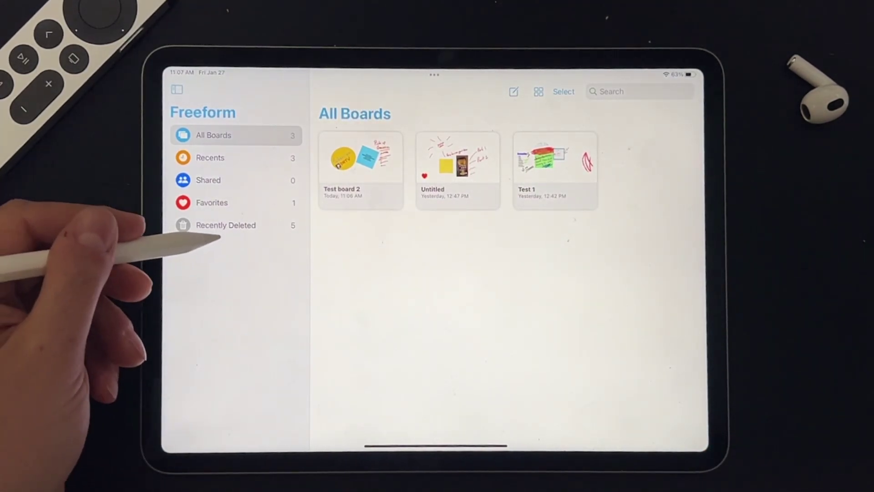
left_click(225, 225)
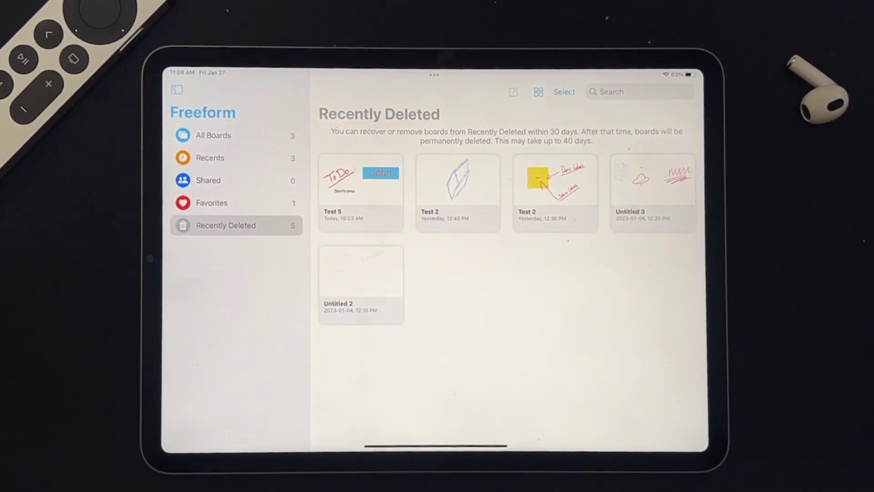
Permanently delete both Test 2 boards and Untitled 3, then return to All Boards
left_click(564, 92)
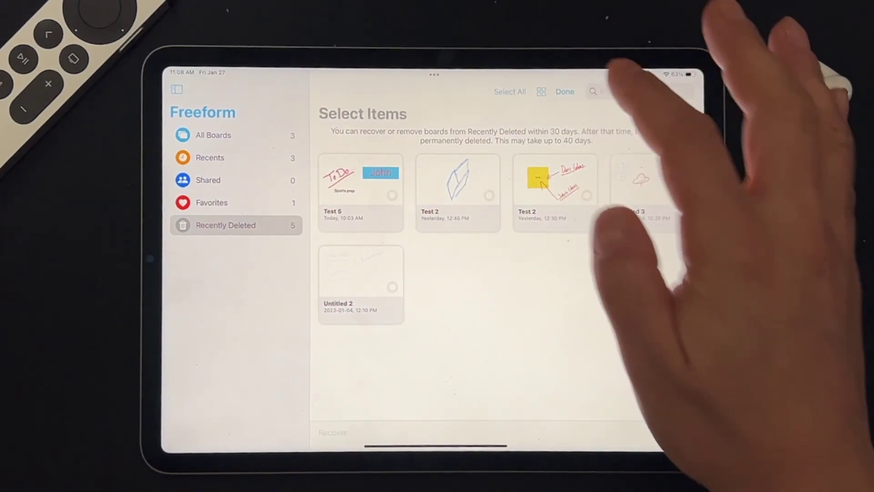
left_click(457, 188)
left_click(554, 187)
left_click(652, 188)
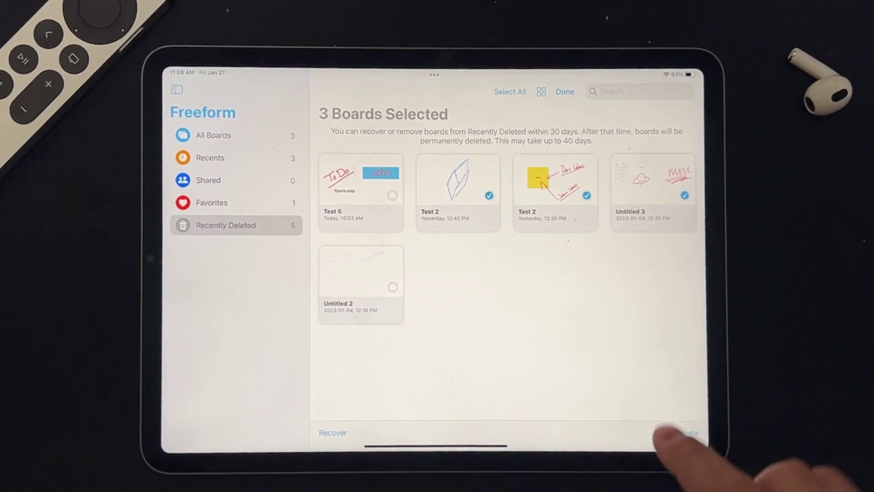
left_click(687, 432)
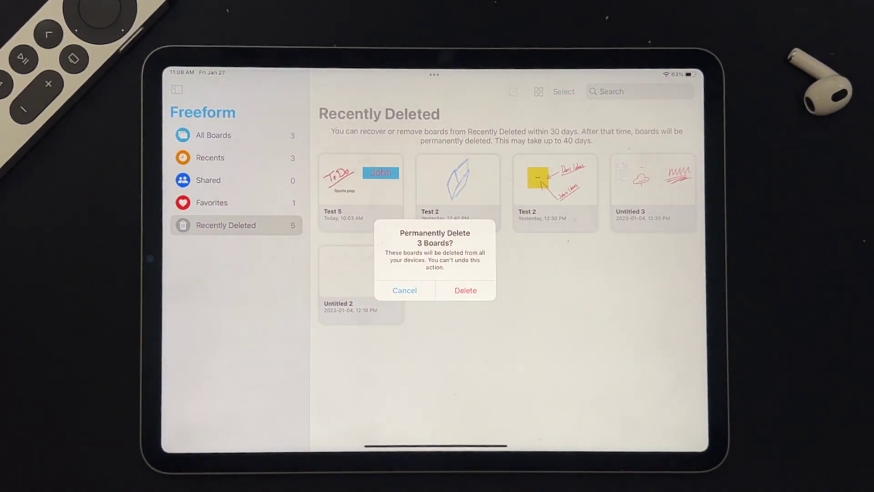
left_click(472, 288)
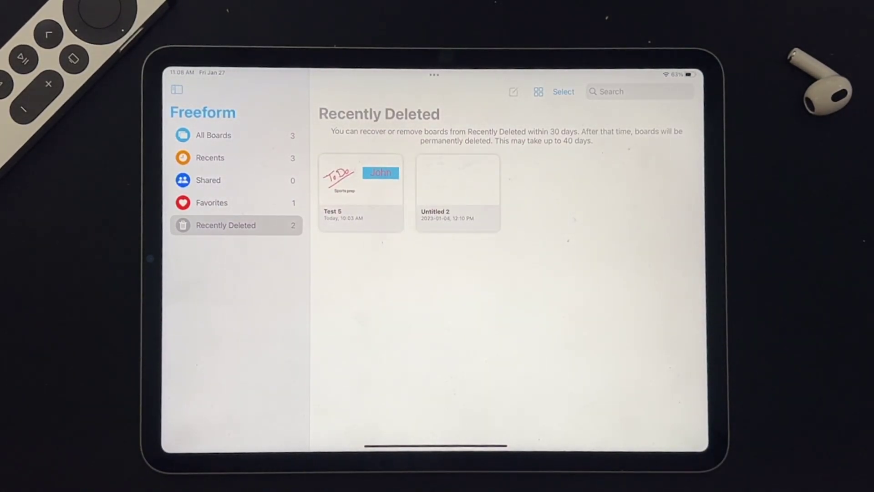
left_click(213, 134)
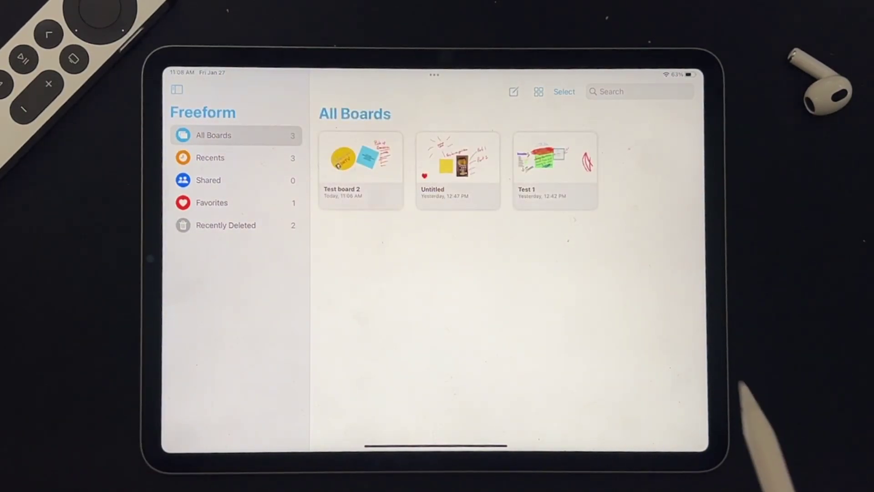
Favorite Test 1, check Favorites by opening and closing Untitled, then return to All Boards
left_click(551, 181)
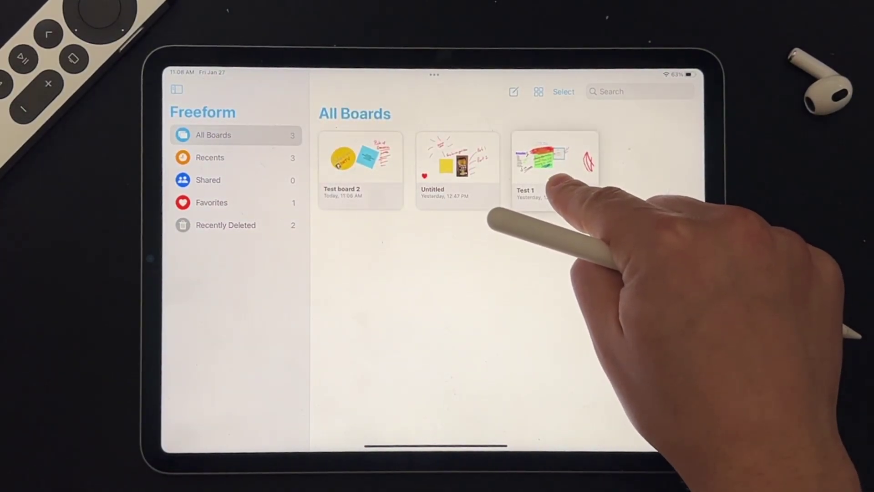
left_click(431, 163)
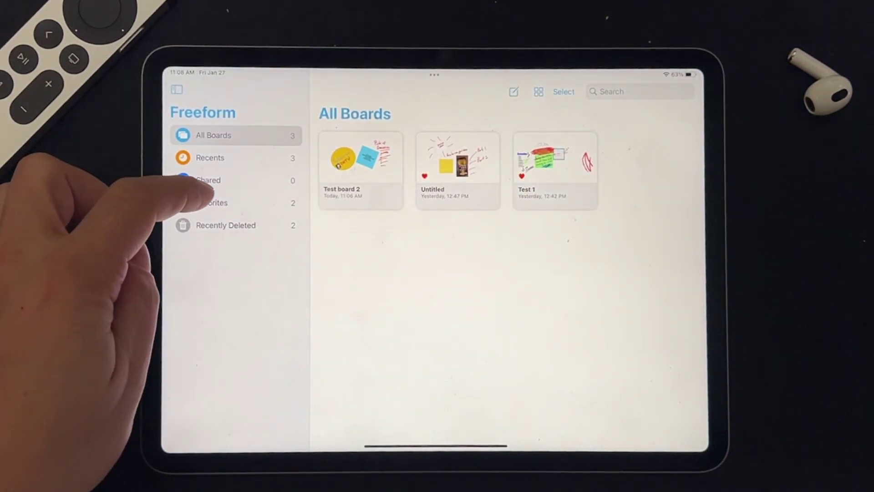
left_click(212, 202)
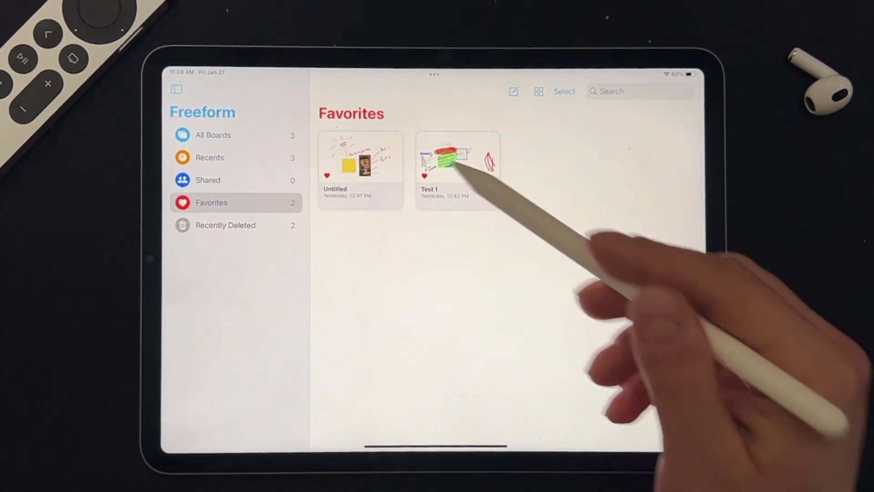
left_click(361, 168)
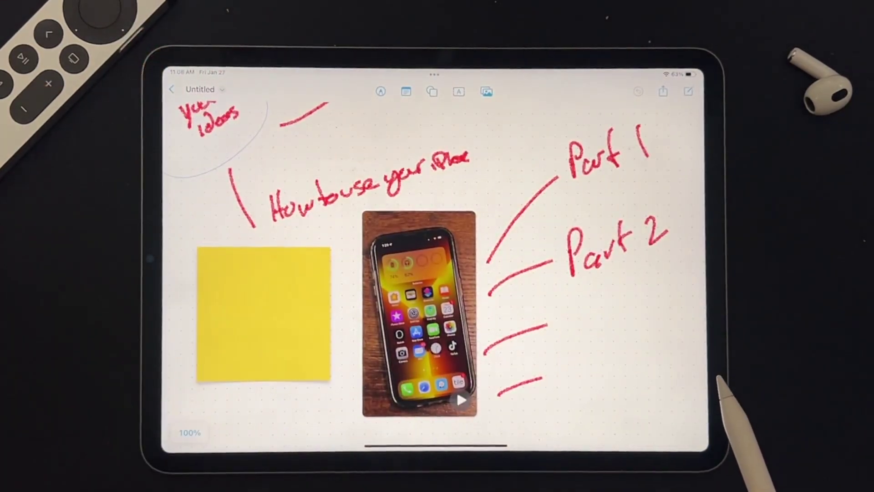
left_click(171, 90)
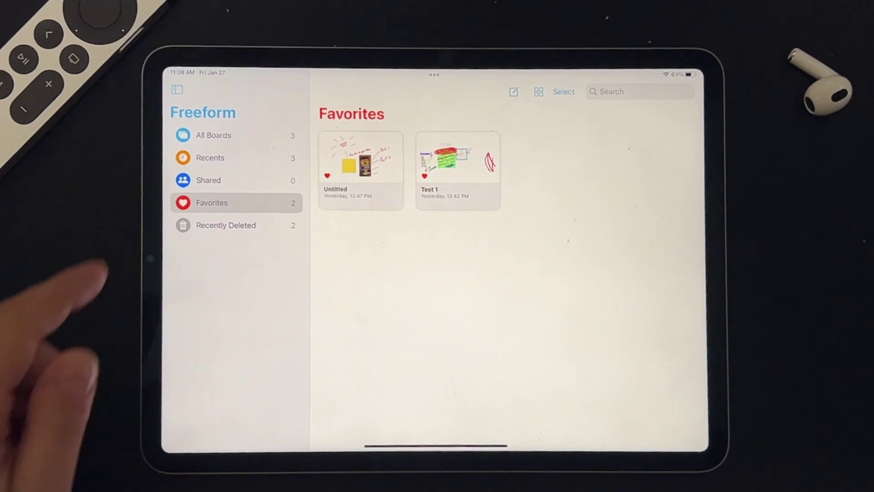
left_click(205, 134)
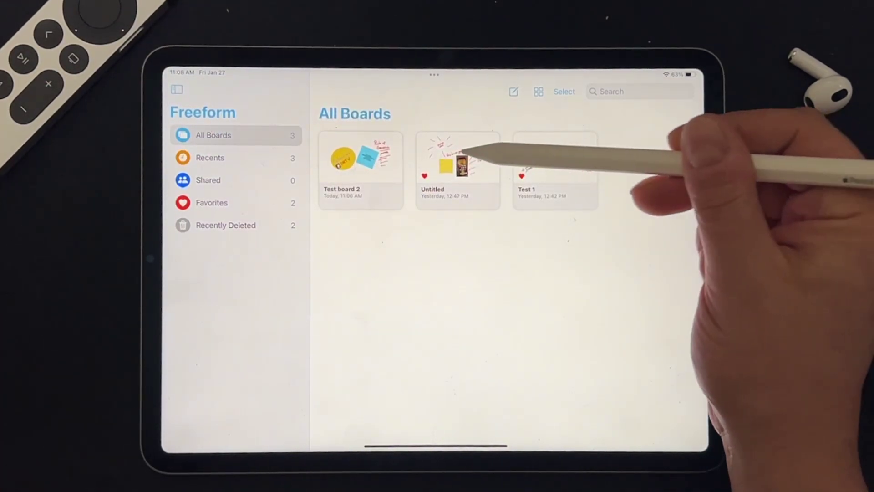